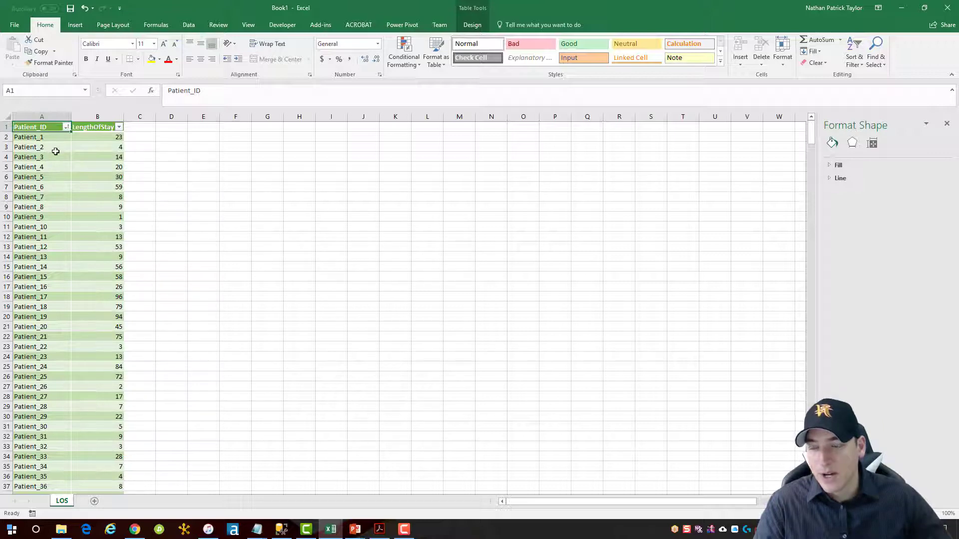
# Sort the LengthOfStay column smallest to largest so the 1-day stays come first.
pyautogui.click(98, 127)
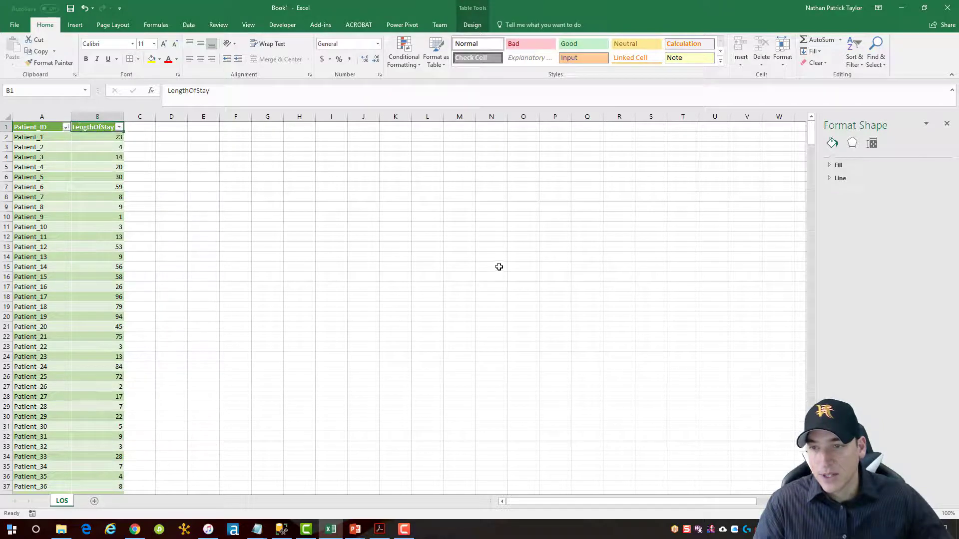
pyautogui.moveTo(813, 131)
pyautogui.mouseDown()
pyautogui.moveTo(814, 410)
pyautogui.moveTo(812, 128)
pyautogui.mouseUp()
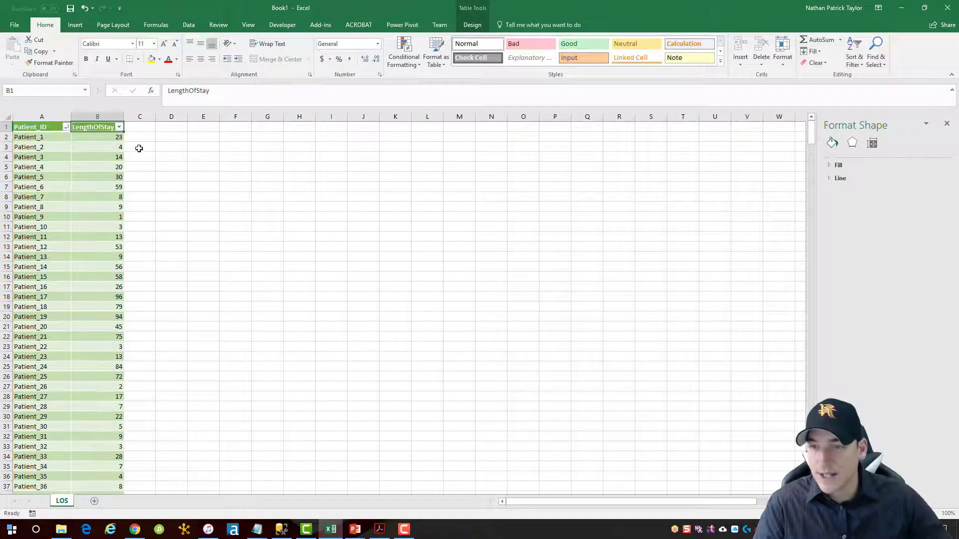
pyautogui.click(92, 137)
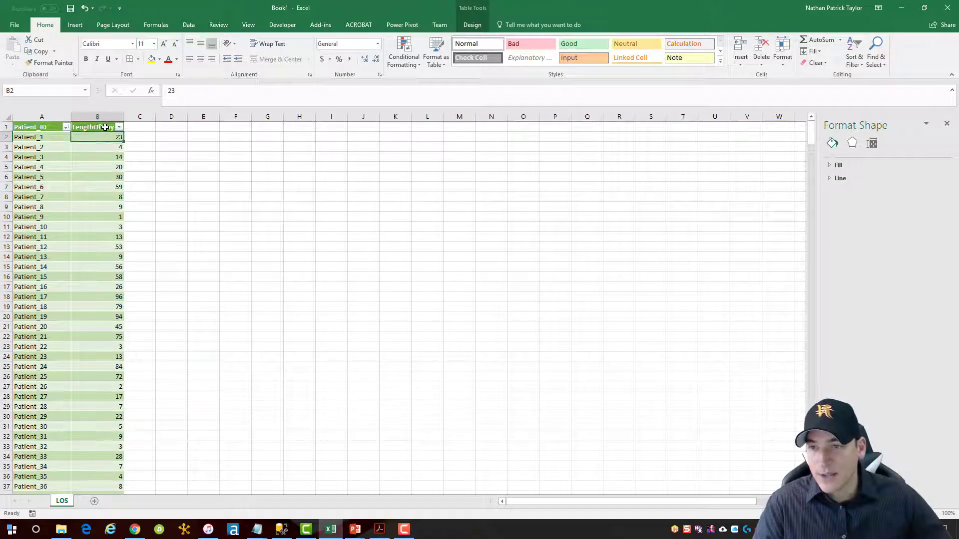
pyautogui.click(104, 127)
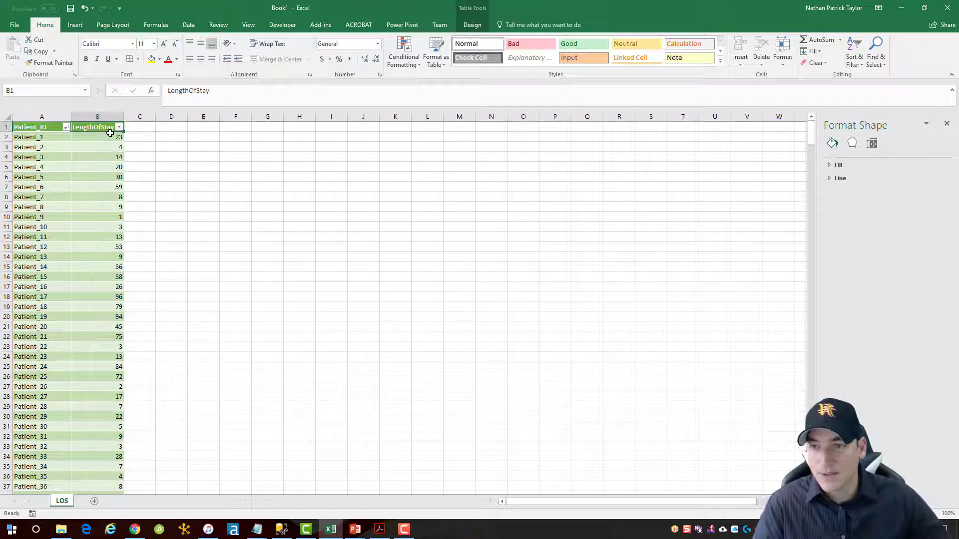
pyautogui.click(119, 127)
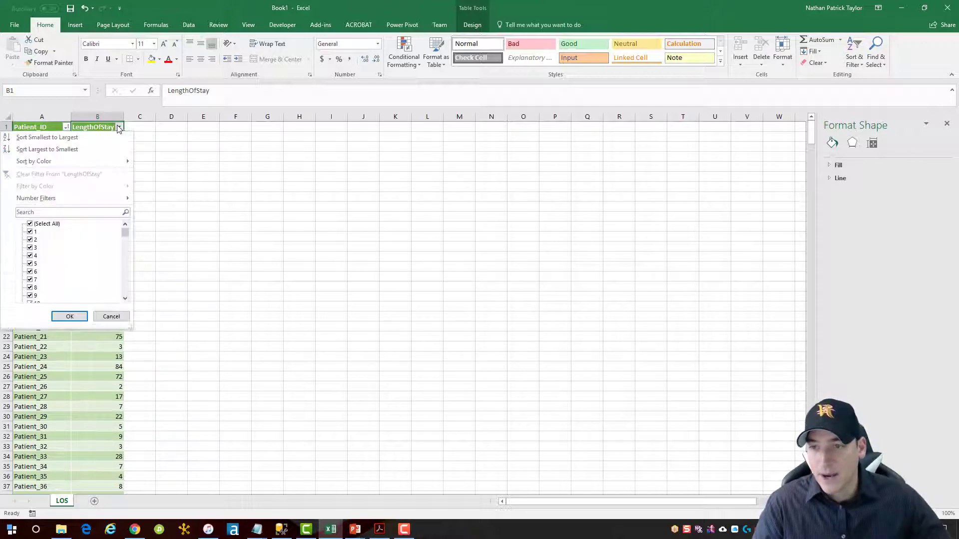
pyautogui.click(64, 139)
pyautogui.click(94, 145)
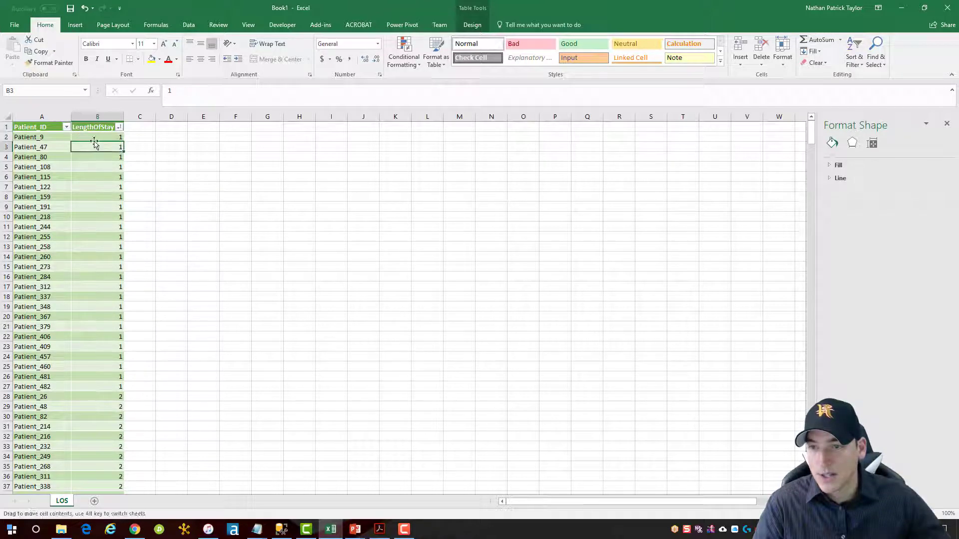
pyautogui.click(94, 138)
pyautogui.scroll(-8, 94, 138)
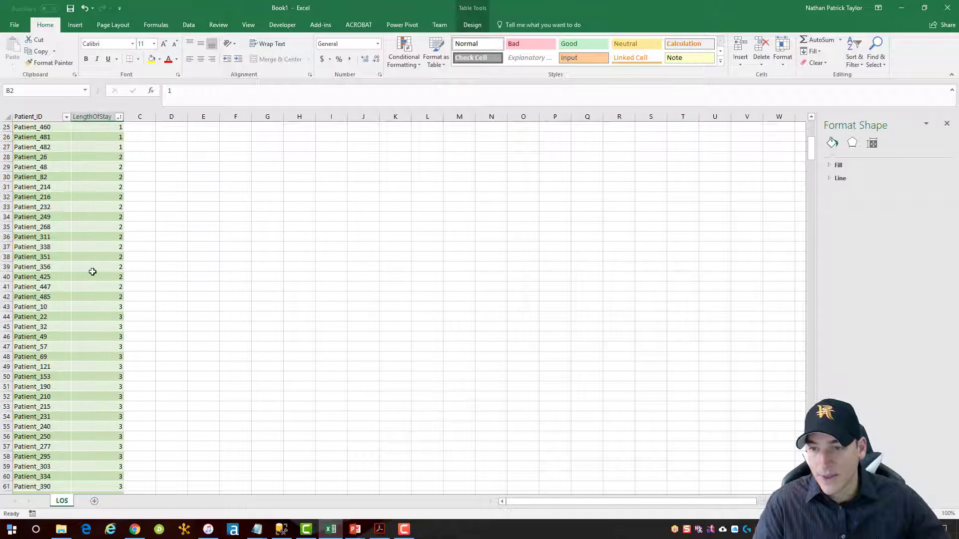
pyautogui.scroll(8, 93, 271)
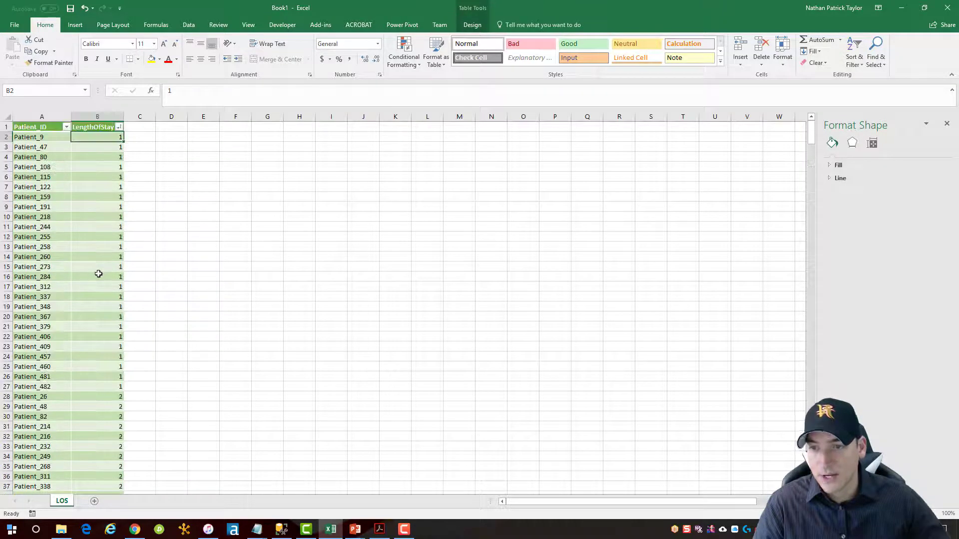
pyautogui.click(91, 127)
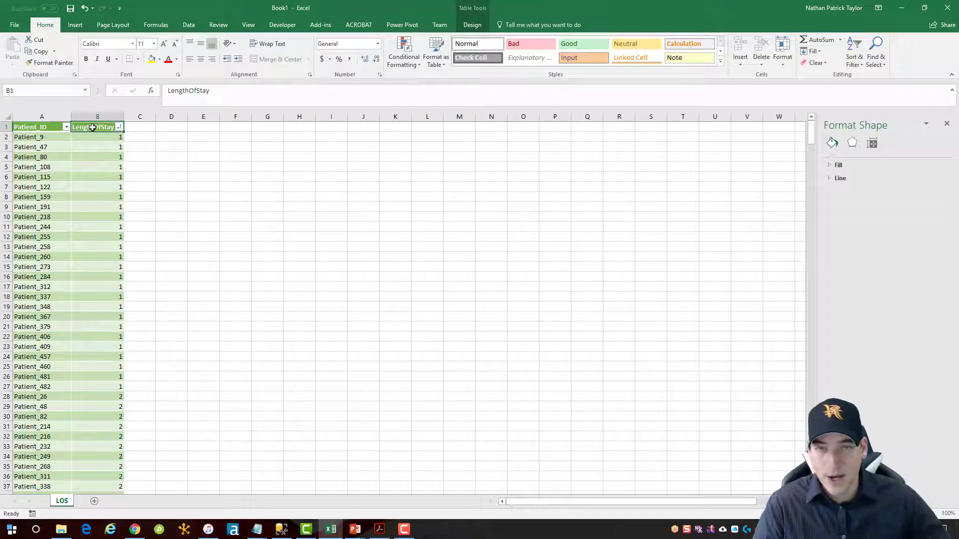
# Add the header 'Cumulative %' in C1 and autofit column C to fit it.
pyautogui.click(135, 127)
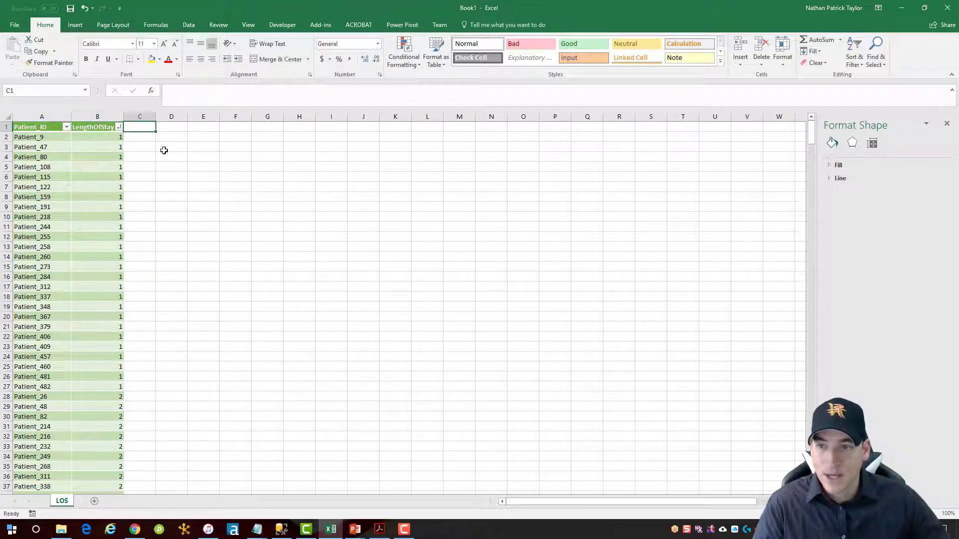
pyautogui.write('Cu')
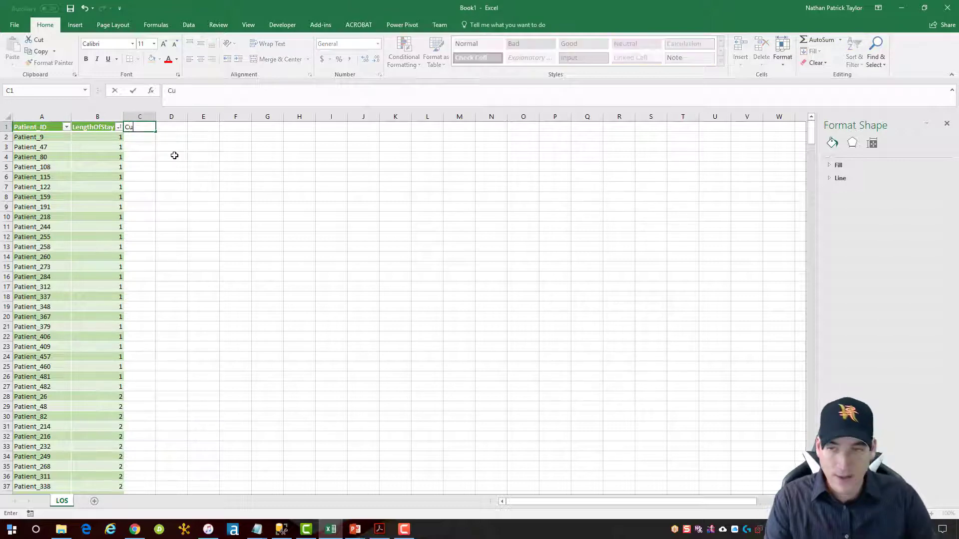
pyautogui.write('mulative %')
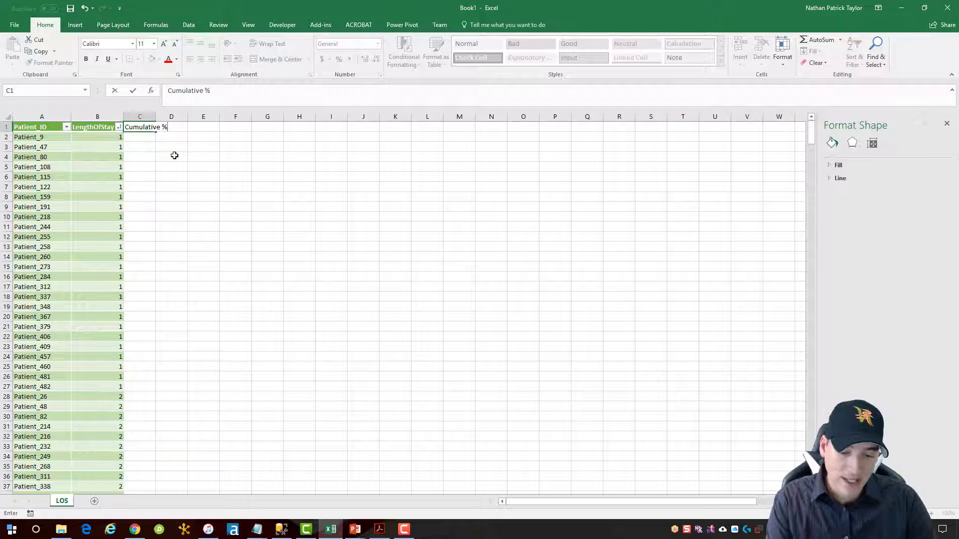
pyautogui.press('Tab')
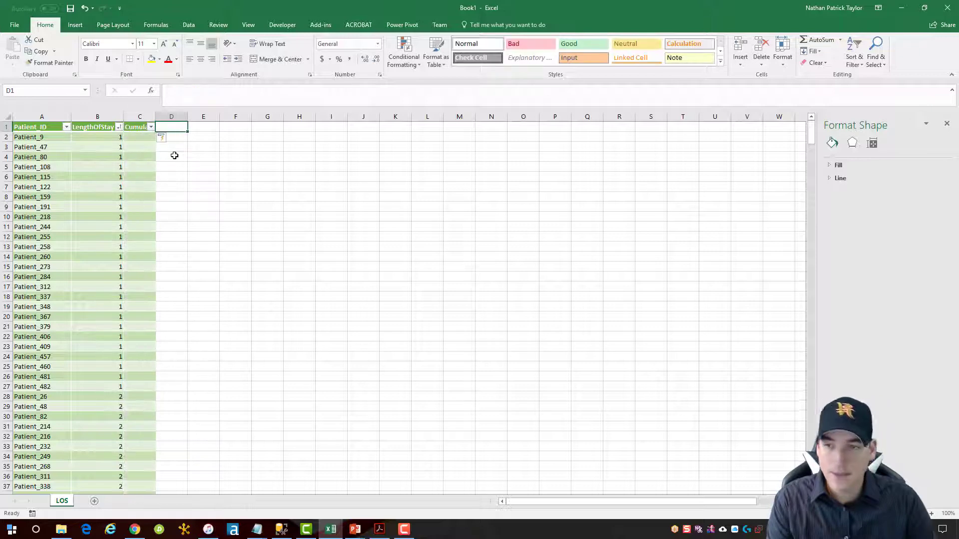
pyautogui.doubleClick(155, 116)
pyautogui.click(151, 140)
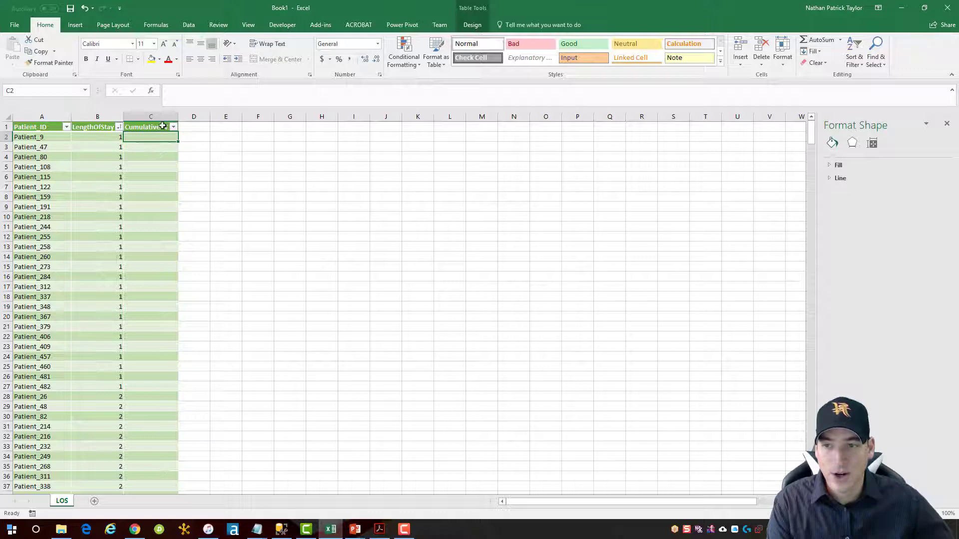
# Add the header 'Patient #' in D1 and widen column D to fit it.
pyautogui.click(192, 127)
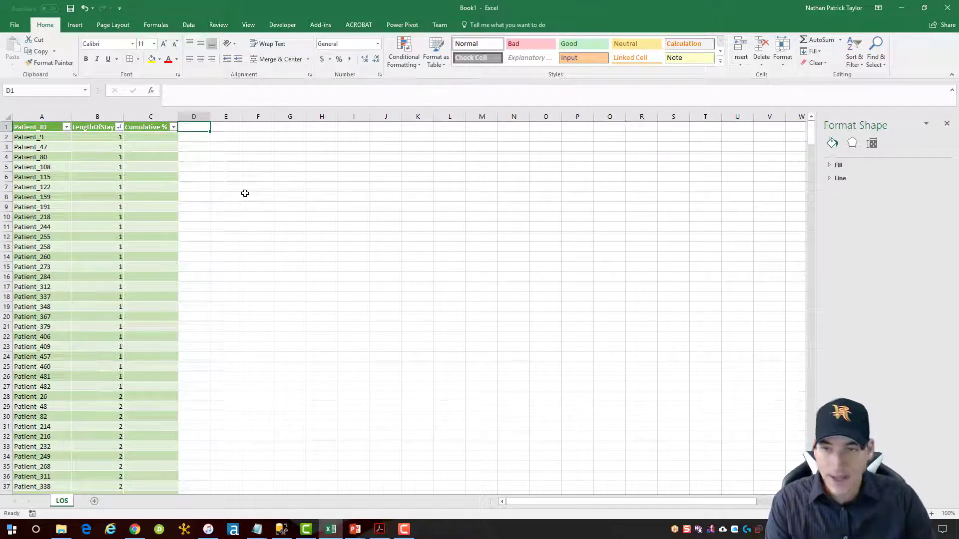
pyautogui.write('Num')
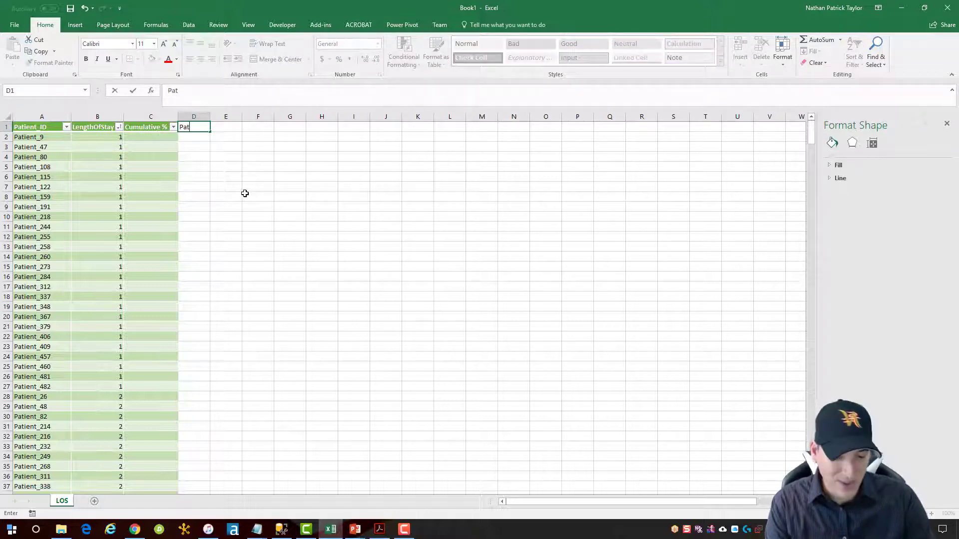
pyautogui.press('Return')
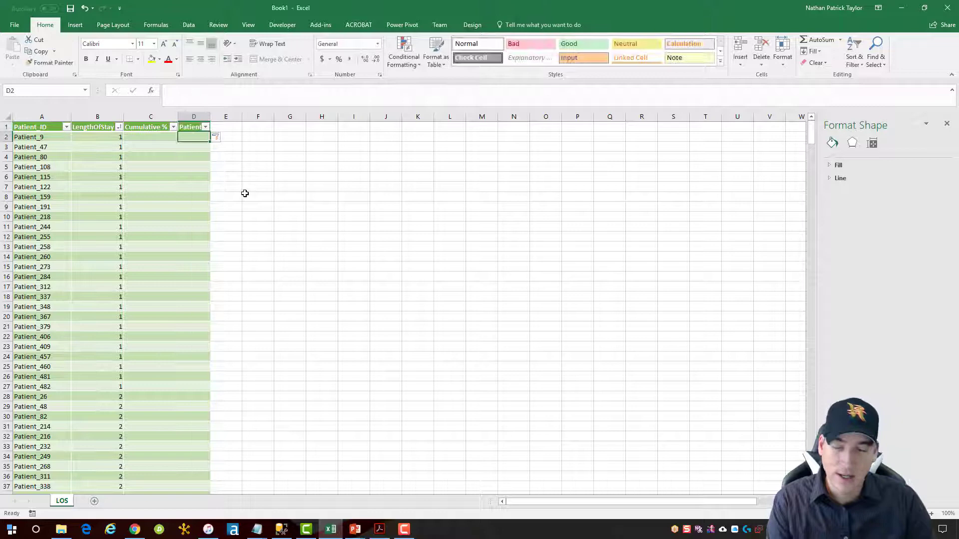
pyautogui.moveTo(208, 116); pyautogui.dragTo(216, 117)
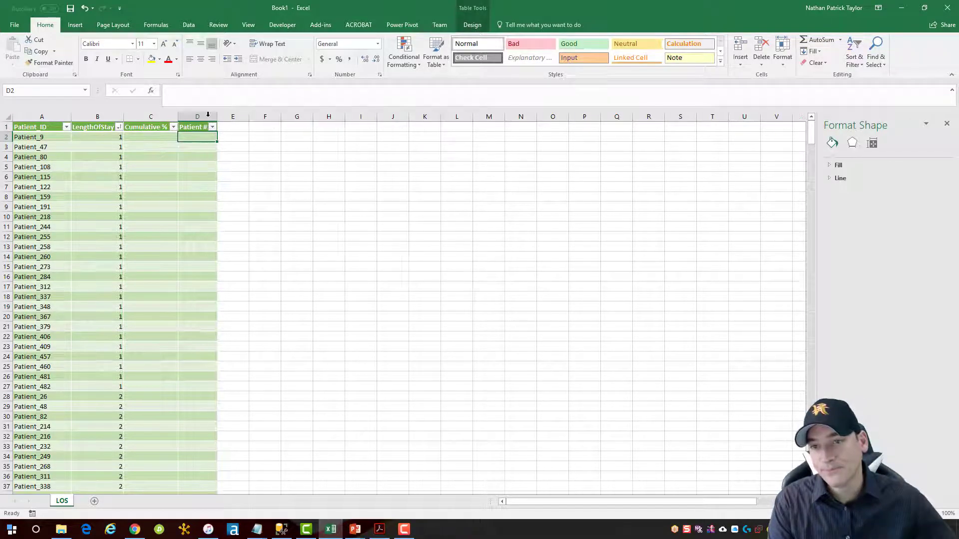
pyautogui.click(206, 158)
# Number the Patient # column 1, 2, 3… down every row by filling the series.
pyautogui.click(204, 138)
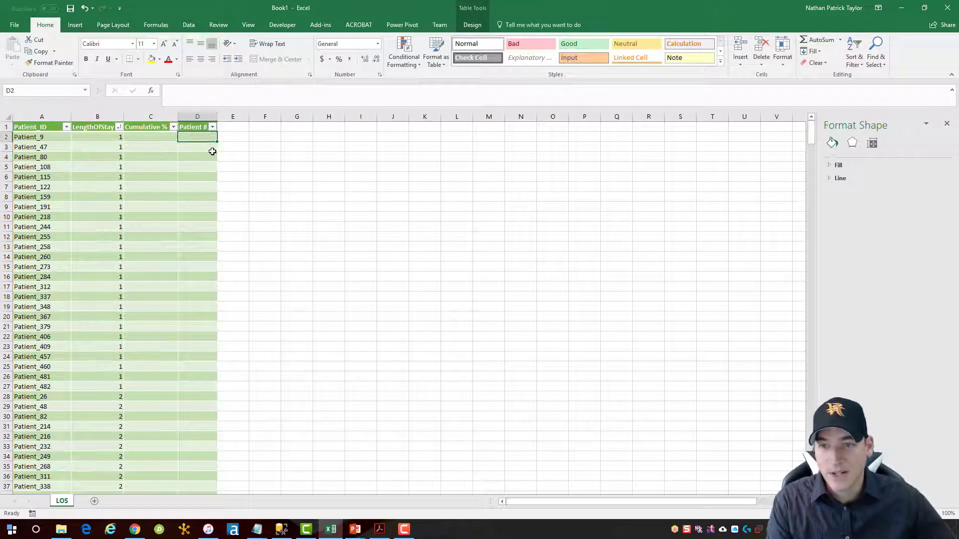
pyautogui.write('1')
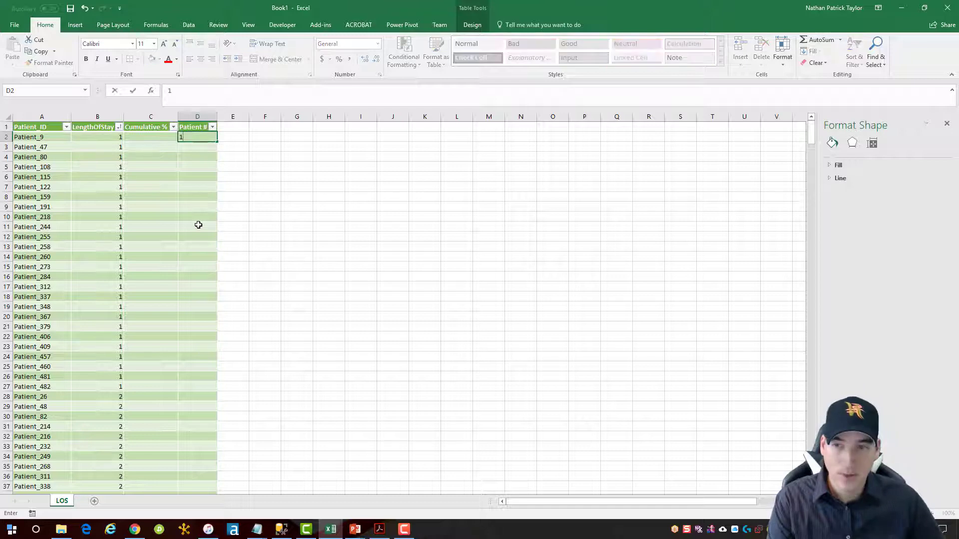
pyautogui.press('Return')
pyautogui.write('2')
pyautogui.press('Return')
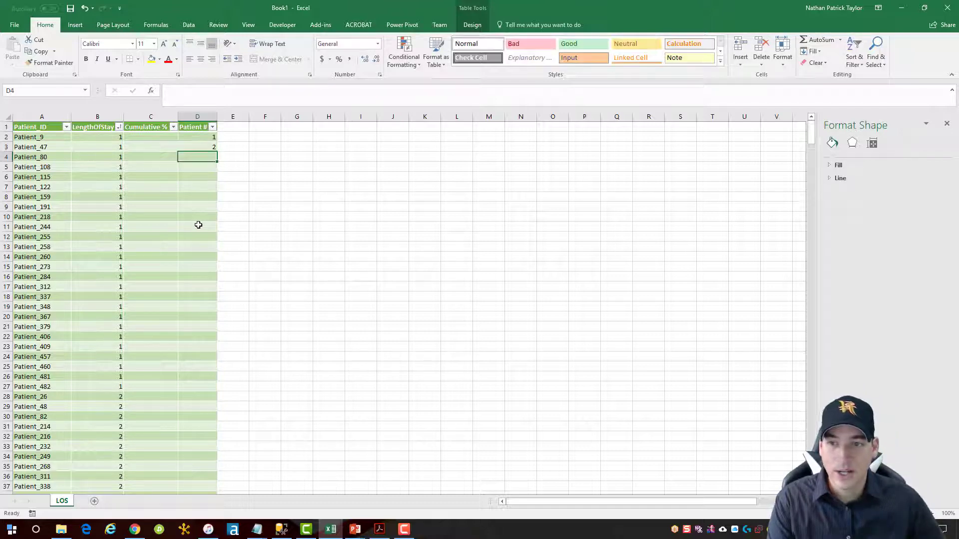
pyautogui.moveTo(207, 137); pyautogui.dragTo(214, 148)
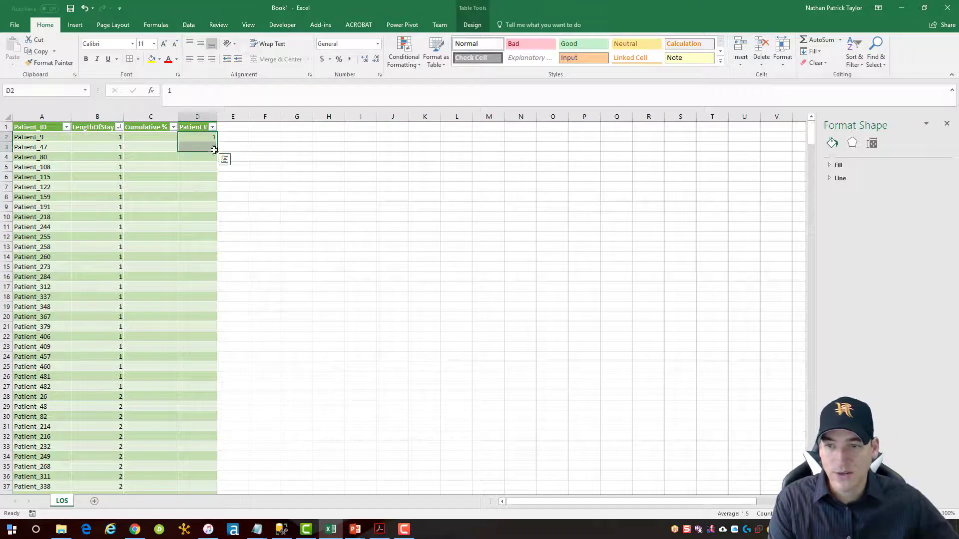
pyautogui.doubleClick(216, 152)
pyautogui.click(202, 216)
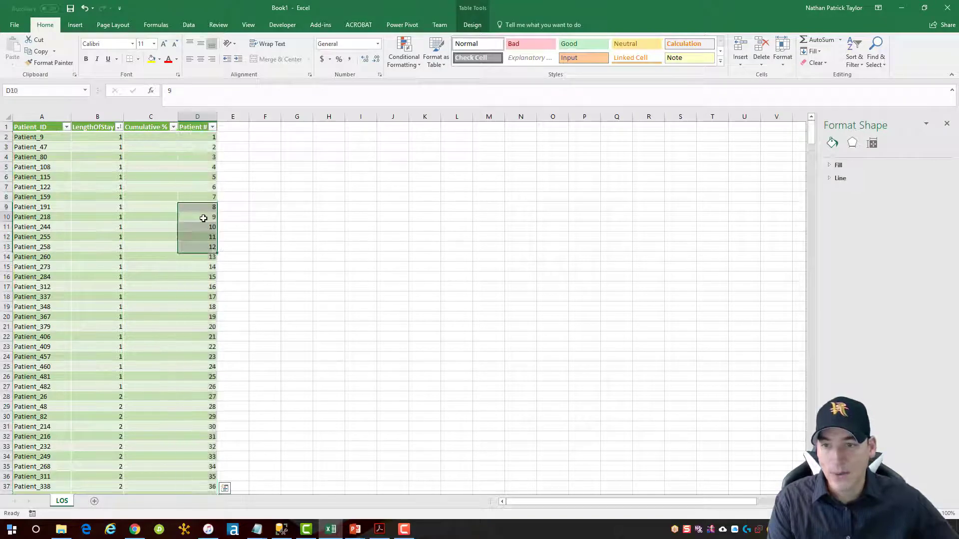
pyautogui.moveTo(811, 128); pyautogui.dragTo(811, 129)
pyautogui.moveTo(824, 378); pyautogui.dragTo(811, 128)
pyautogui.click(425, 157)
pyautogui.click(160, 139)
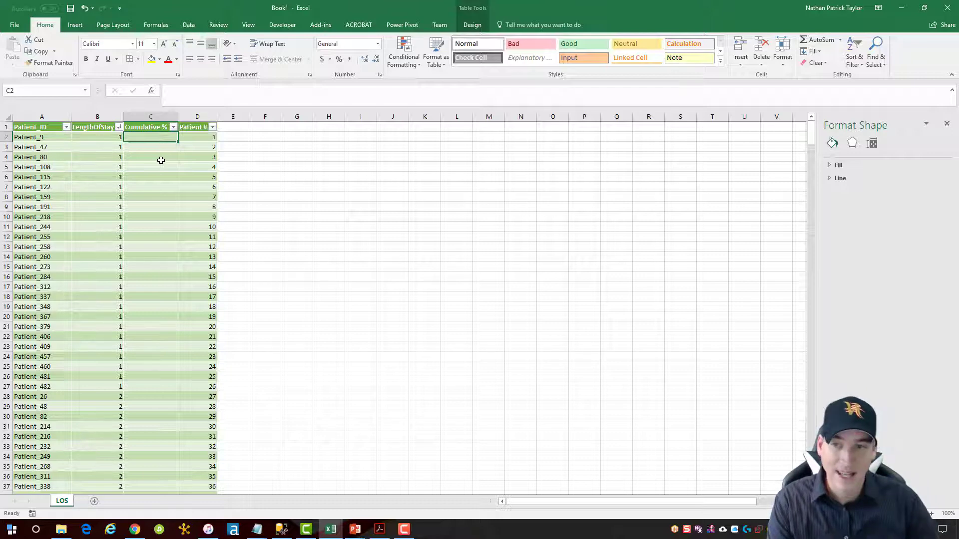
# Enter =[@[Patient #]]/MAX([Patient #]) in C2 so Cumulative % fills with 0.002, 0.004….
pyautogui.write('=')
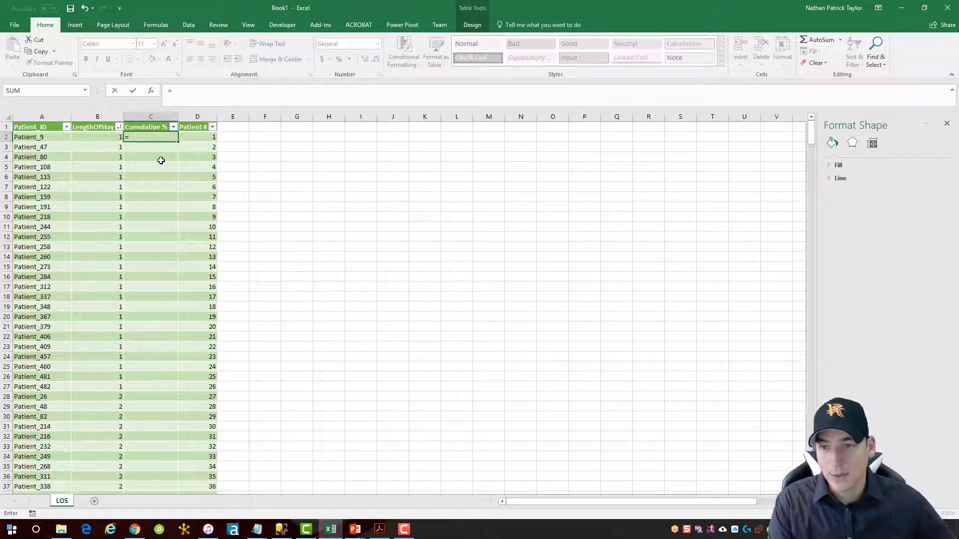
pyautogui.click(198, 136)
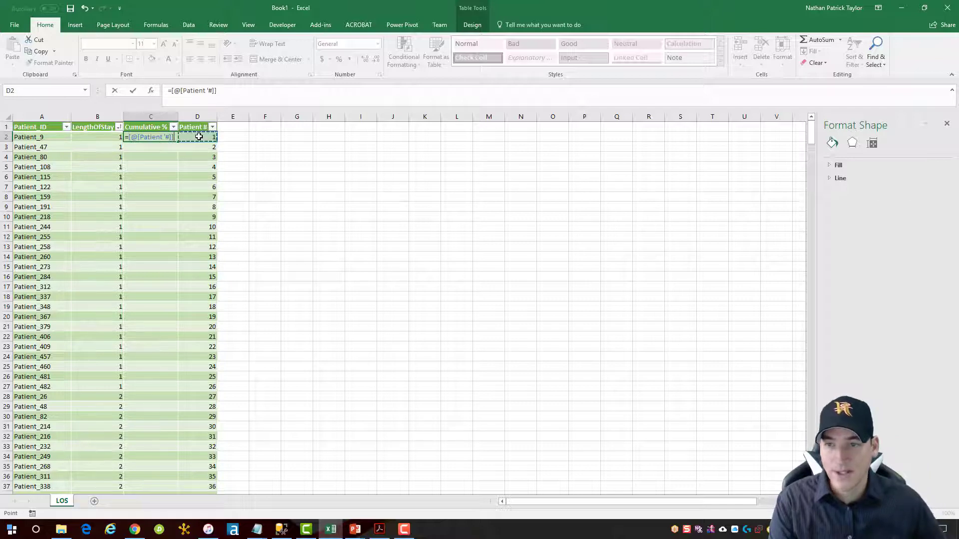
pyautogui.click(241, 92)
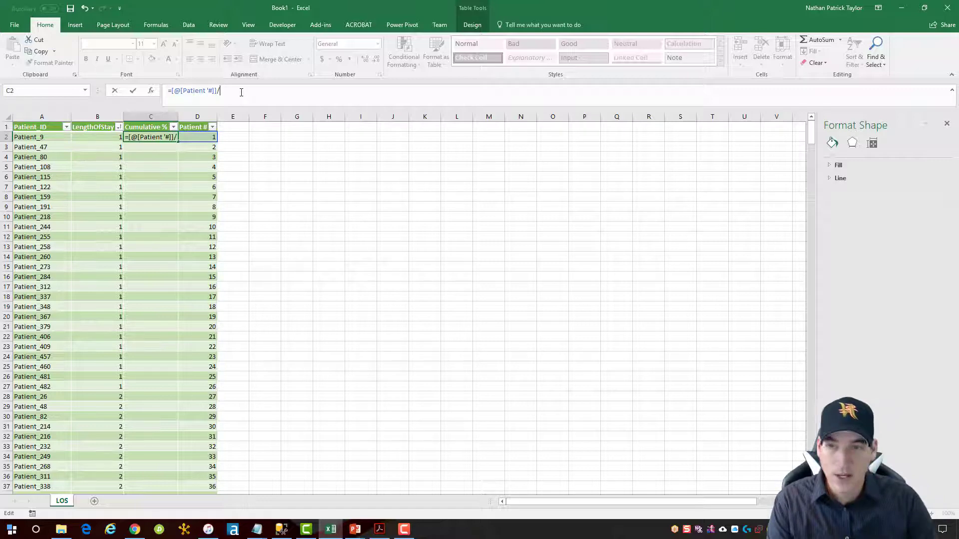
pyautogui.write('/')
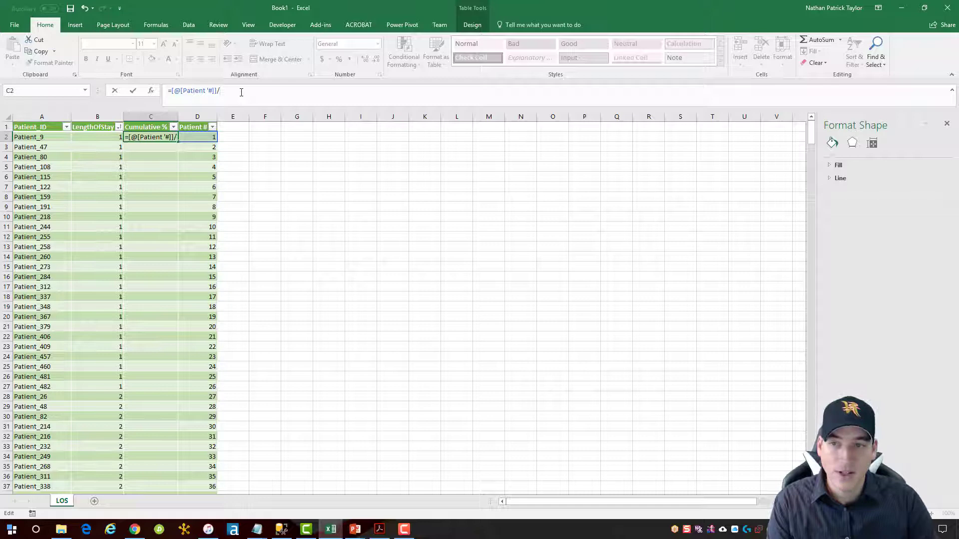
pyautogui.write('MAX(')
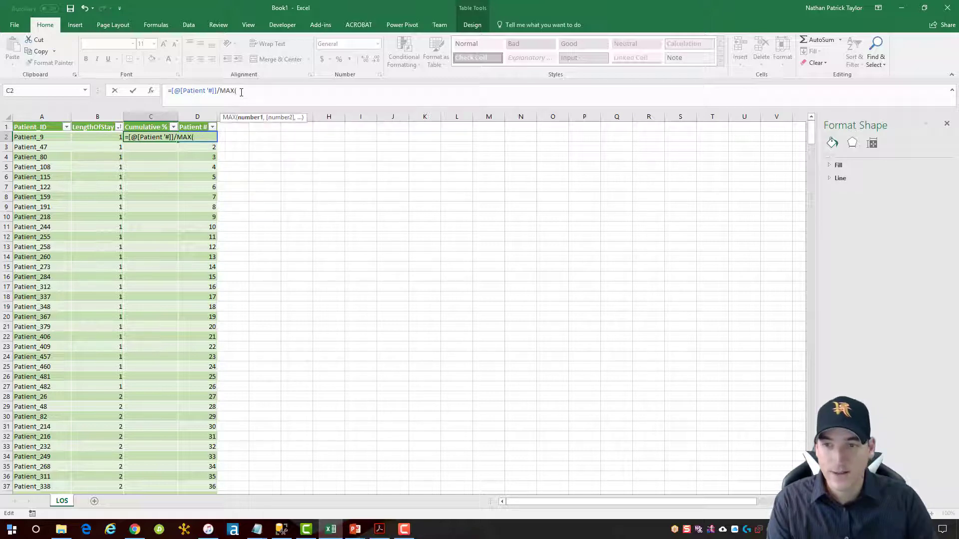
pyautogui.click(195, 125)
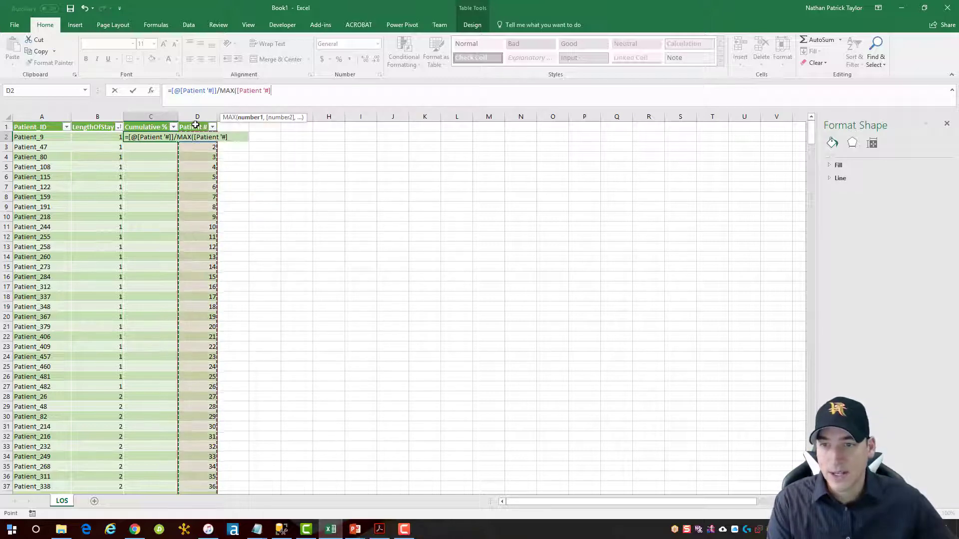
pyautogui.write(')')
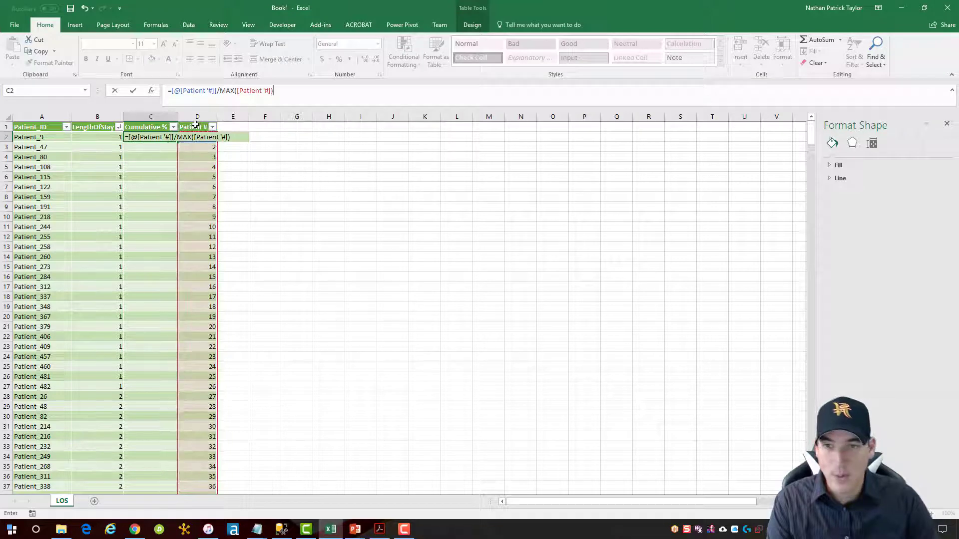
pyautogui.press('Return')
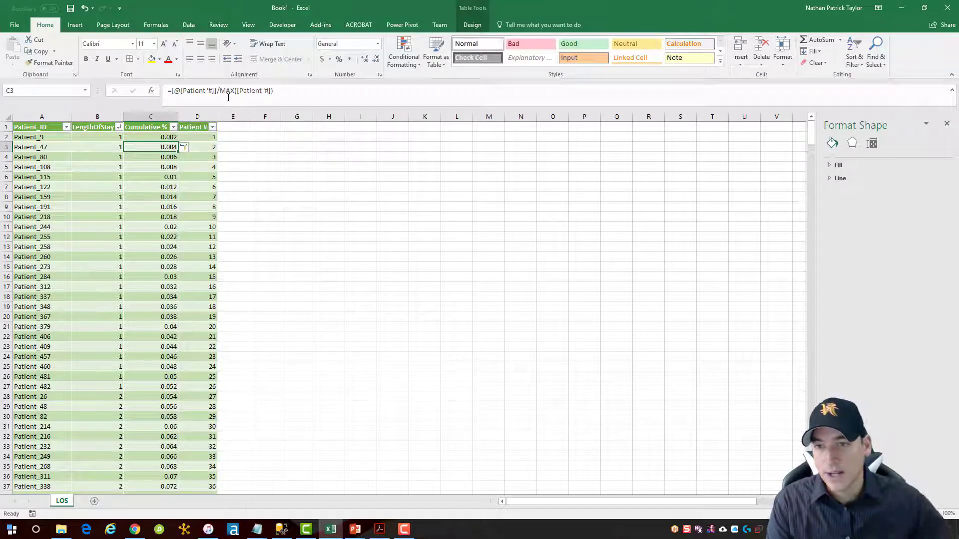
pyautogui.moveTo(221, 92); pyautogui.dragTo(273, 91)
pyautogui.click(141, 137)
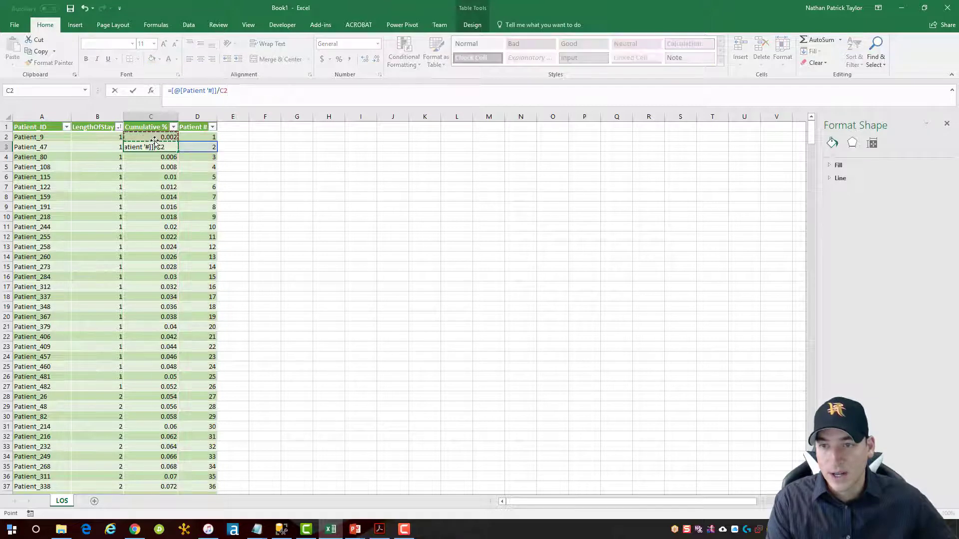
pyautogui.press('Escape')
pyautogui.click(201, 159)
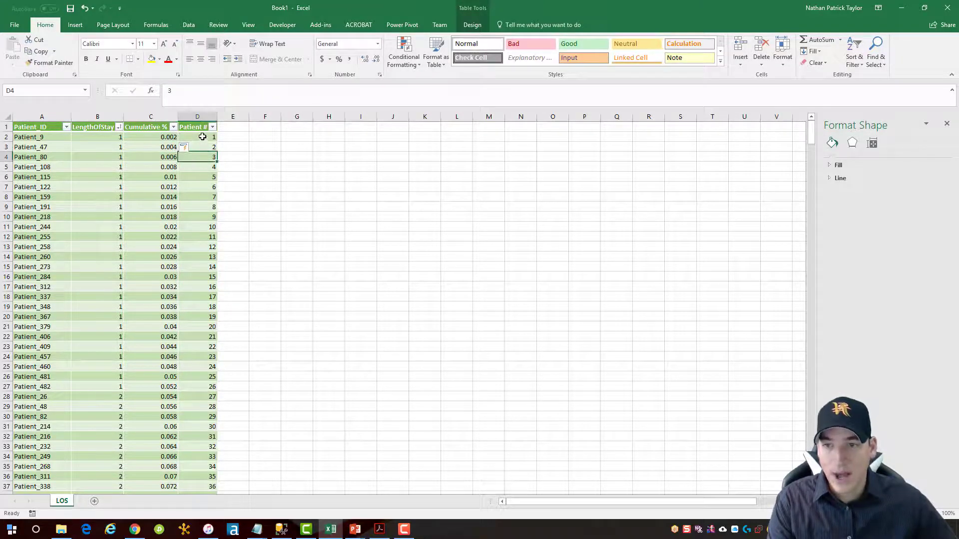
pyautogui.click(203, 136)
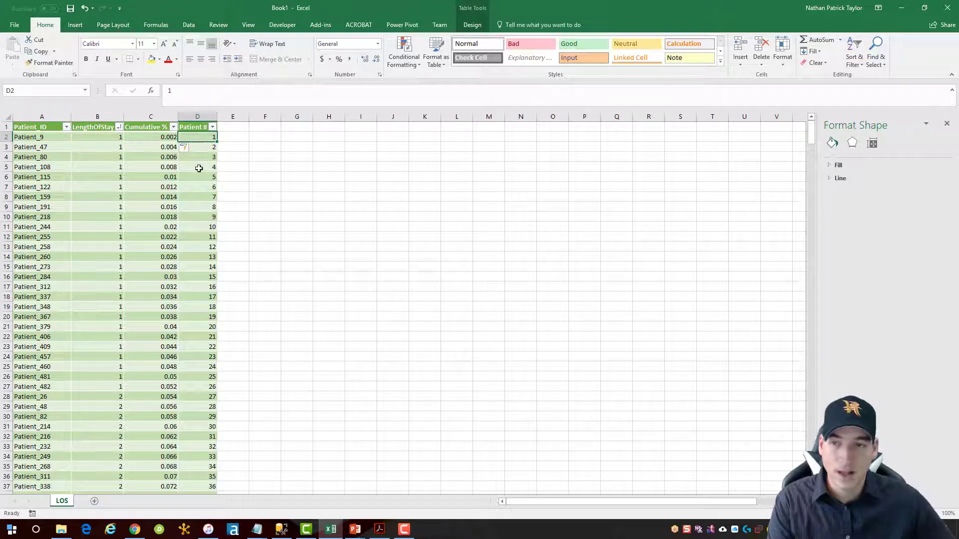
pyautogui.click(264, 136)
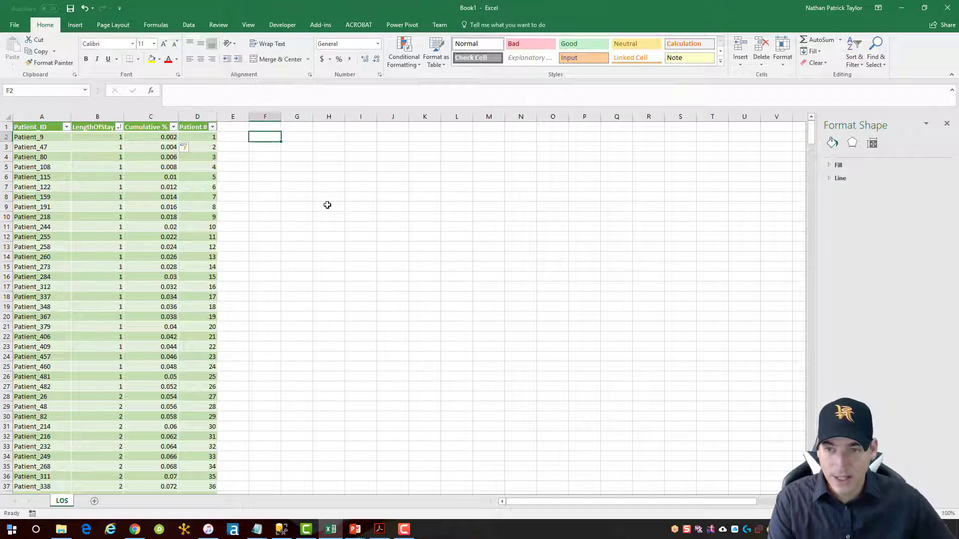
pyautogui.write('500')
pyautogui.press('Return')
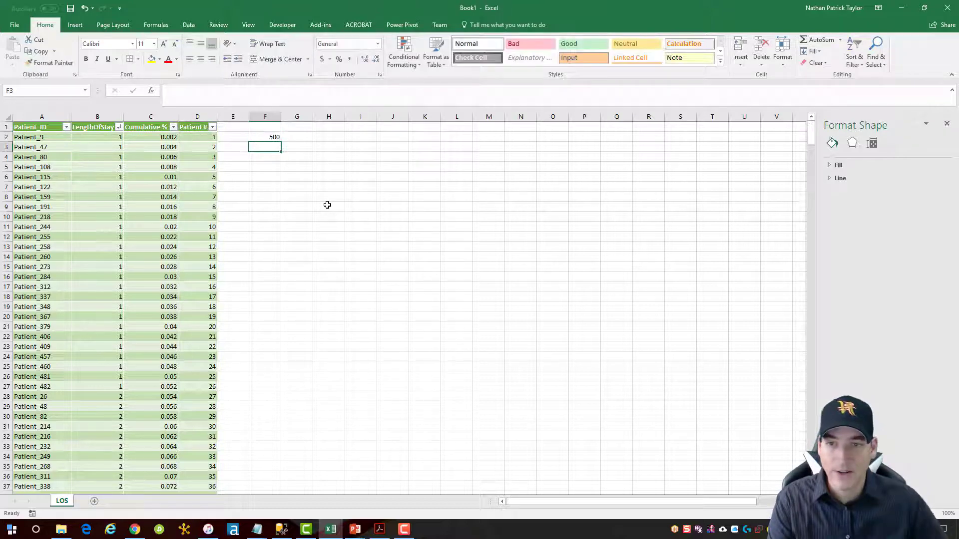
pyautogui.click(274, 136)
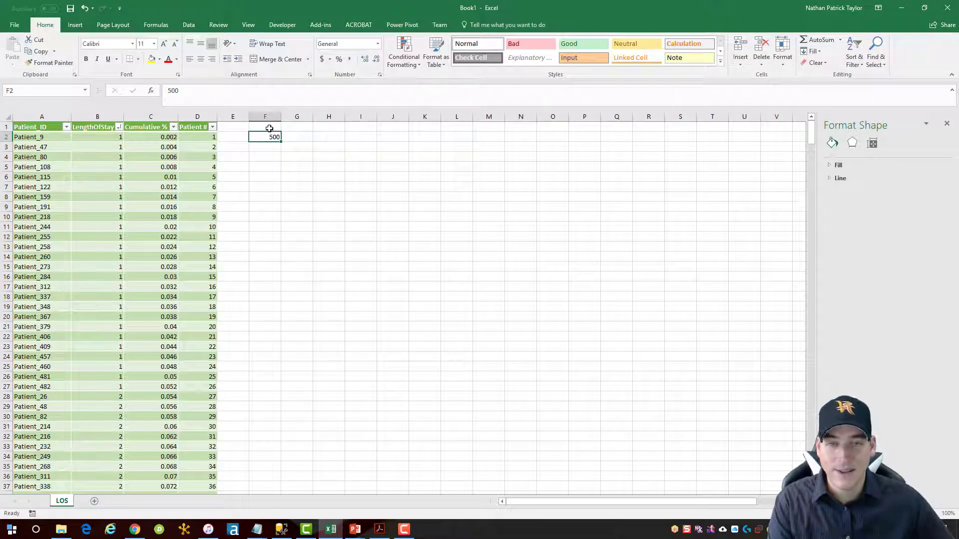
pyautogui.press('Delete')
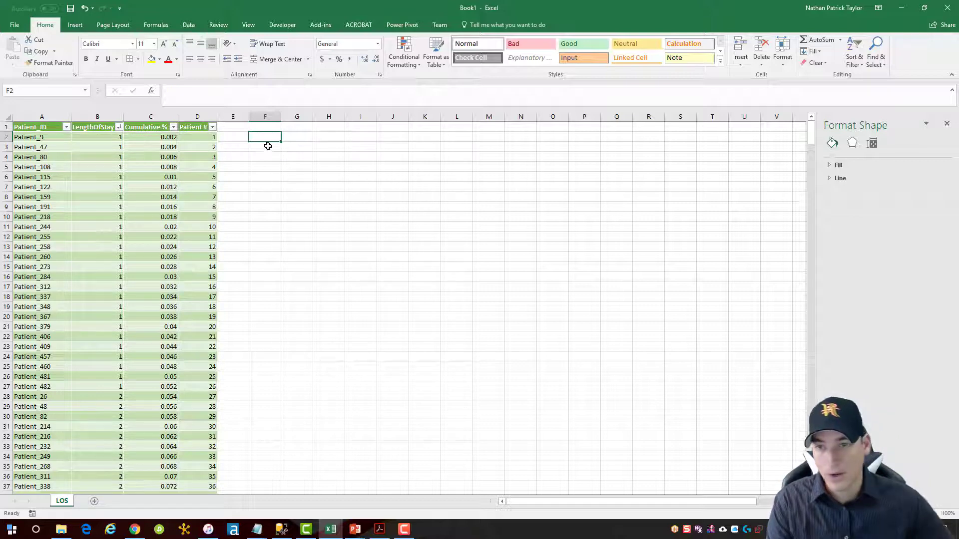
# Format the Cumulative % column as percentages with two decimals, e.g. 0.20%, 0.40%.
pyautogui.click(149, 123)
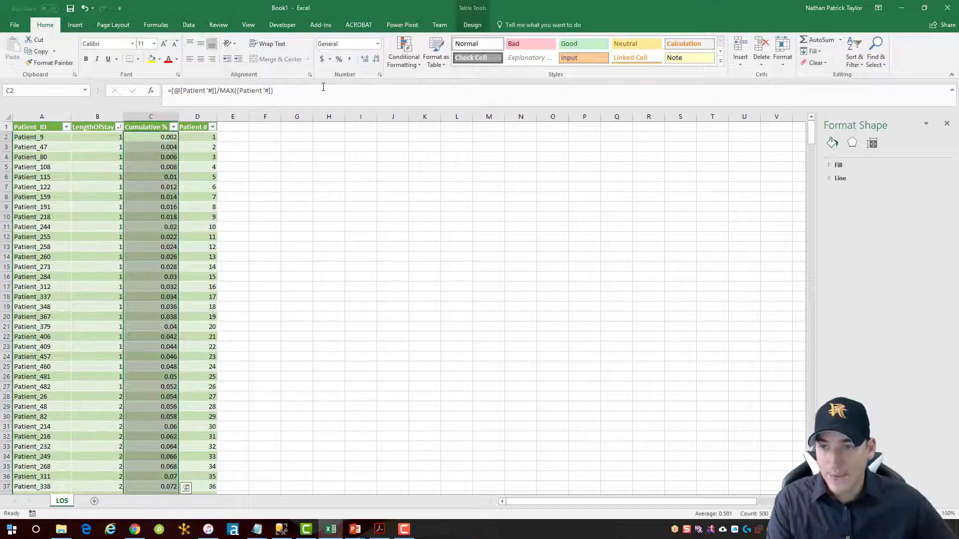
pyautogui.click(338, 60)
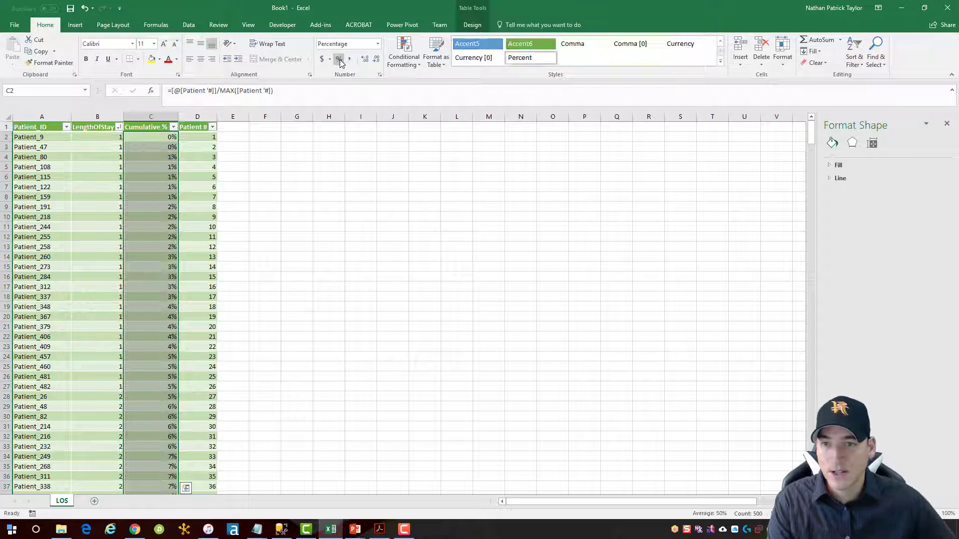
pyautogui.click(366, 60)
pyautogui.click(366, 60)
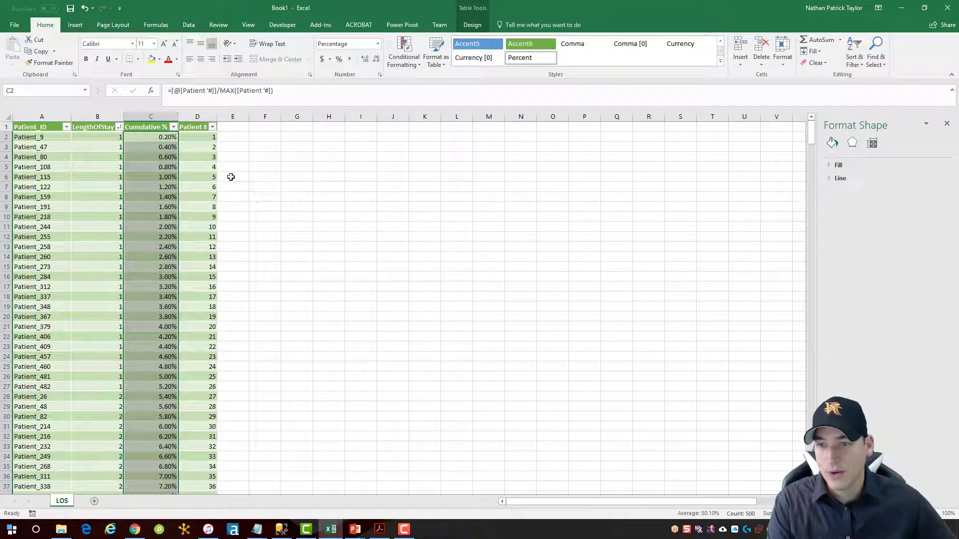
pyautogui.click(140, 138)
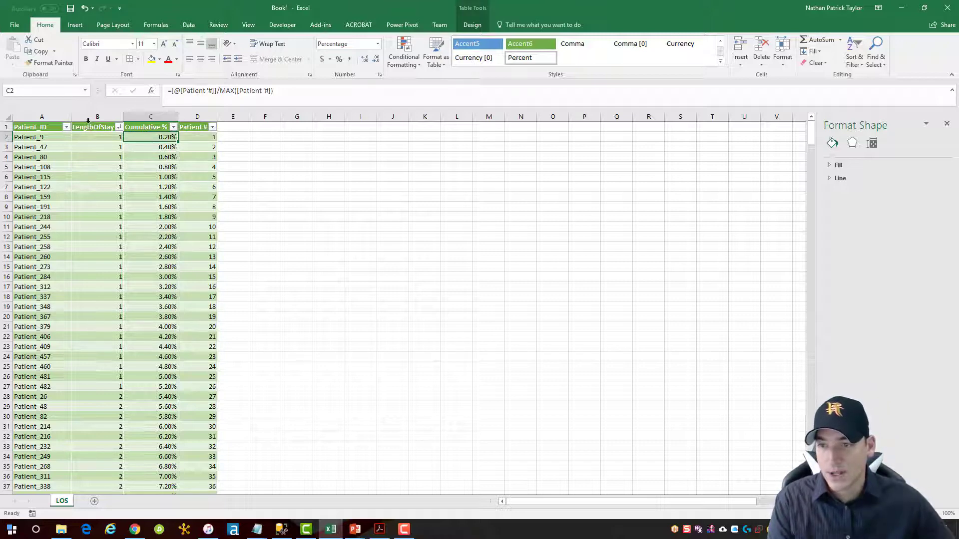
# Insert a Scatter with Straight Lines chart of Cumulative % vs LengthOfStay and enlarge it beside the table.
pyautogui.moveTo(90, 121); pyautogui.dragTo(146, 125)
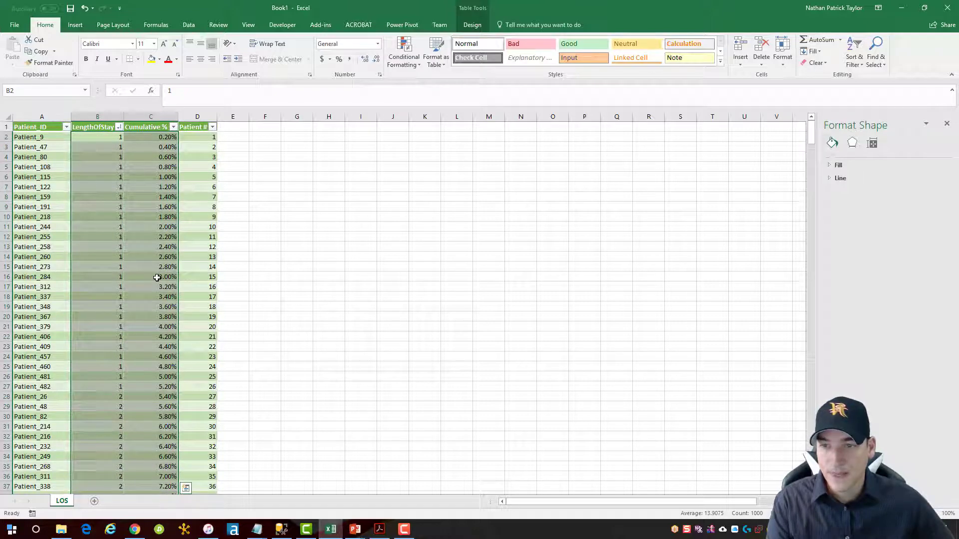
pyautogui.click(75, 25)
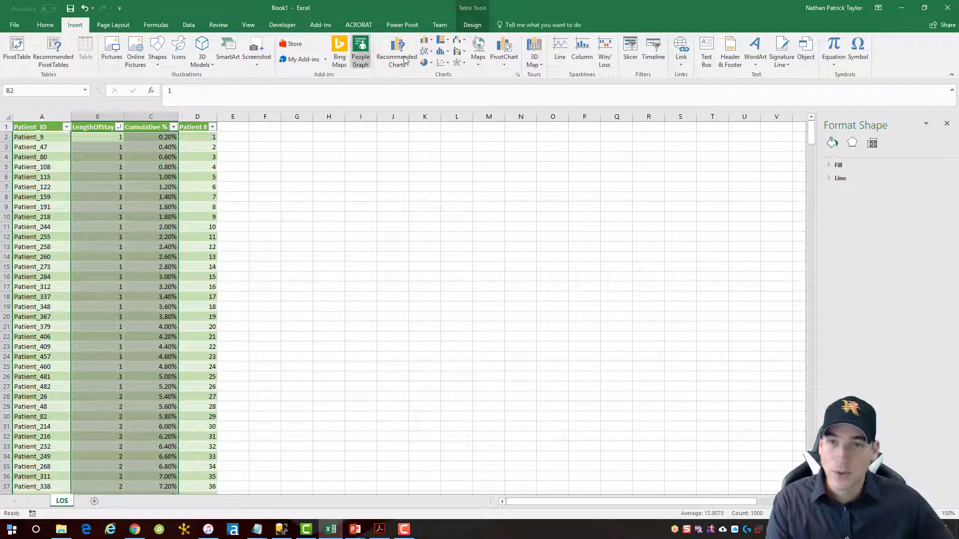
pyautogui.click(442, 62)
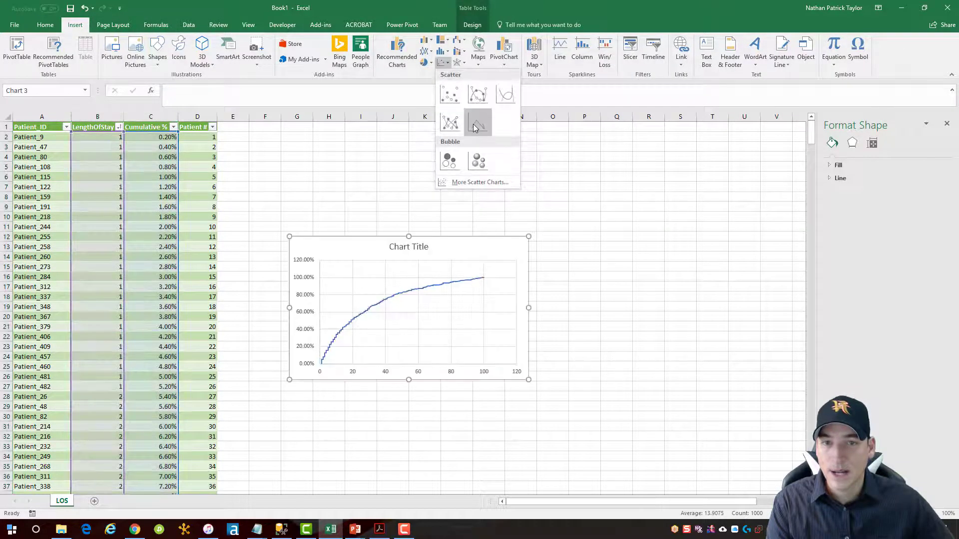
pyautogui.click(476, 125)
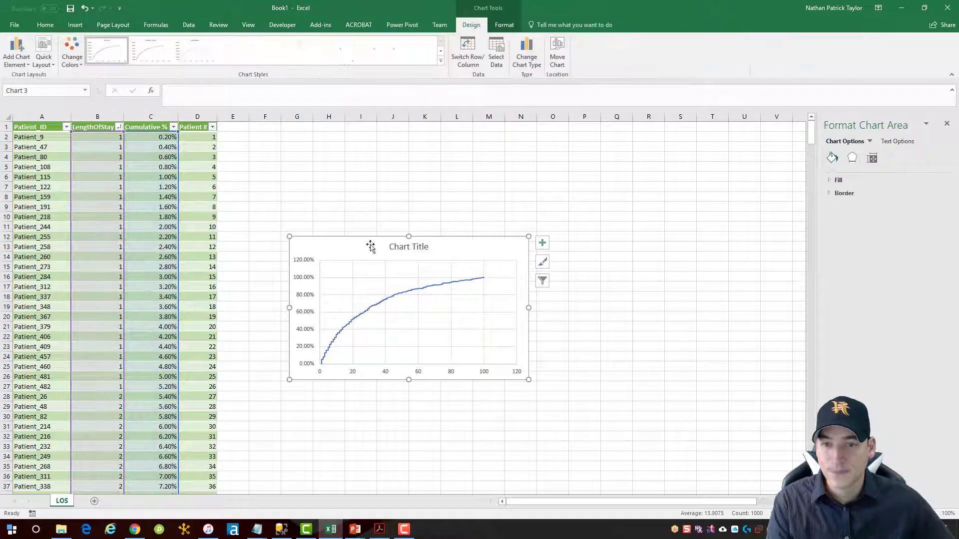
pyautogui.moveTo(370, 247); pyautogui.dragTo(296, 137)
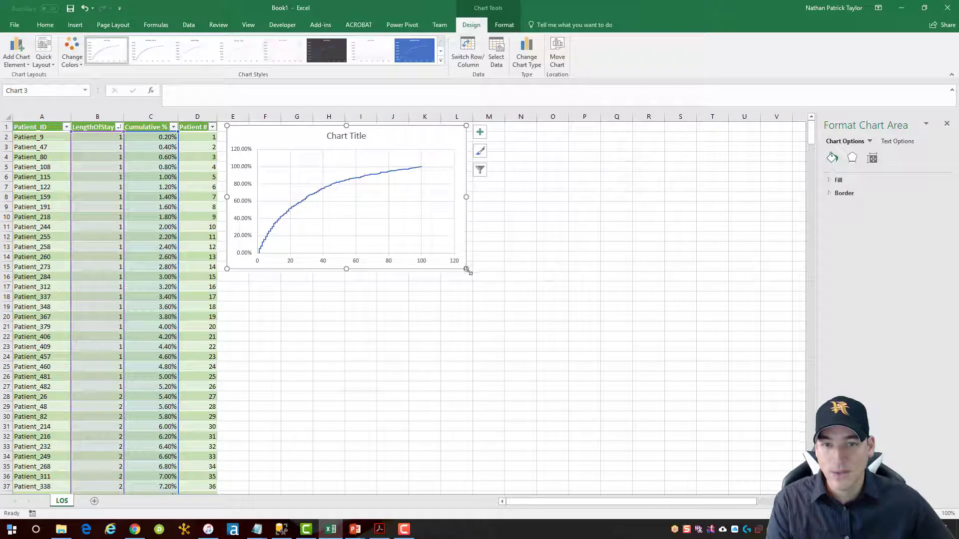
pyautogui.moveTo(467, 270); pyautogui.dragTo(557, 437)
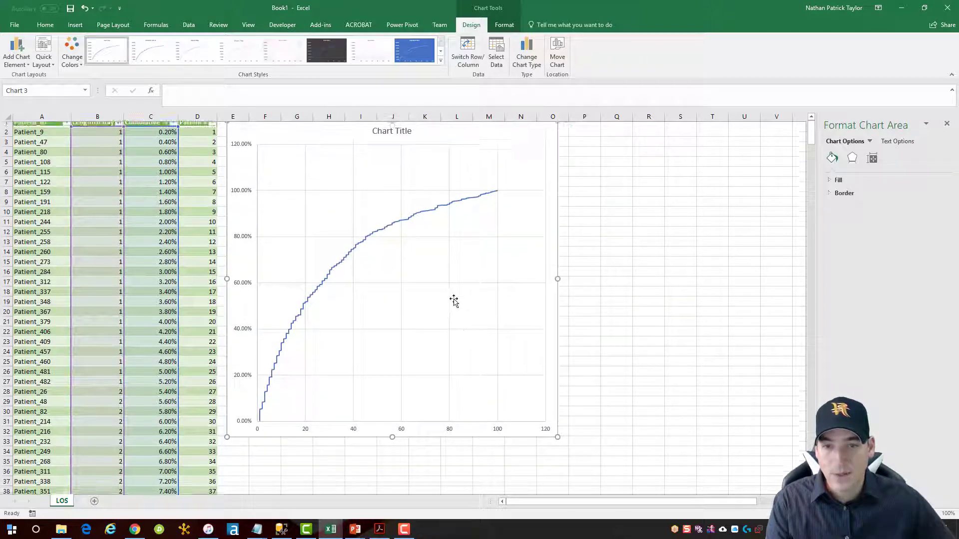
# Change the vertical axis maximum bound from 1.2 to 1.0 (100%).
pyautogui.click(240, 155)
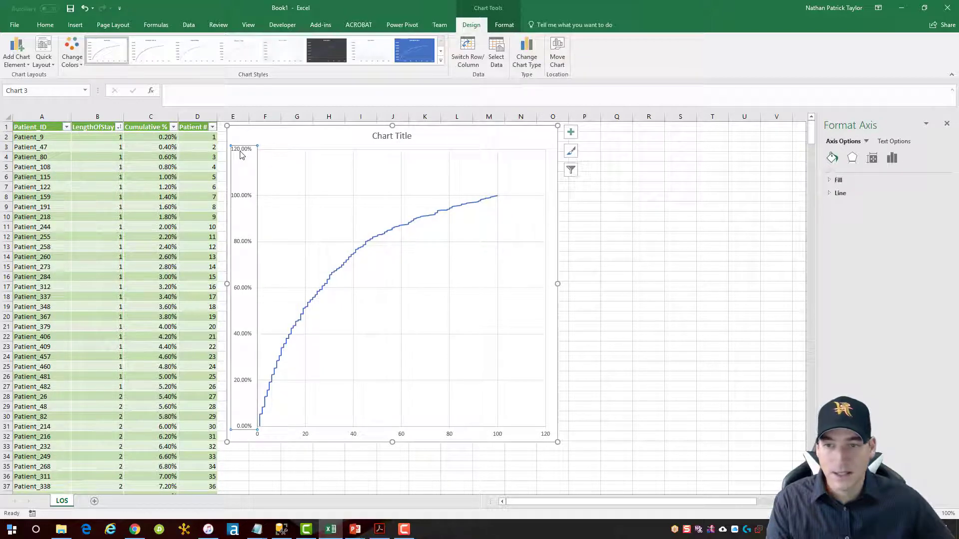
pyautogui.click(892, 158)
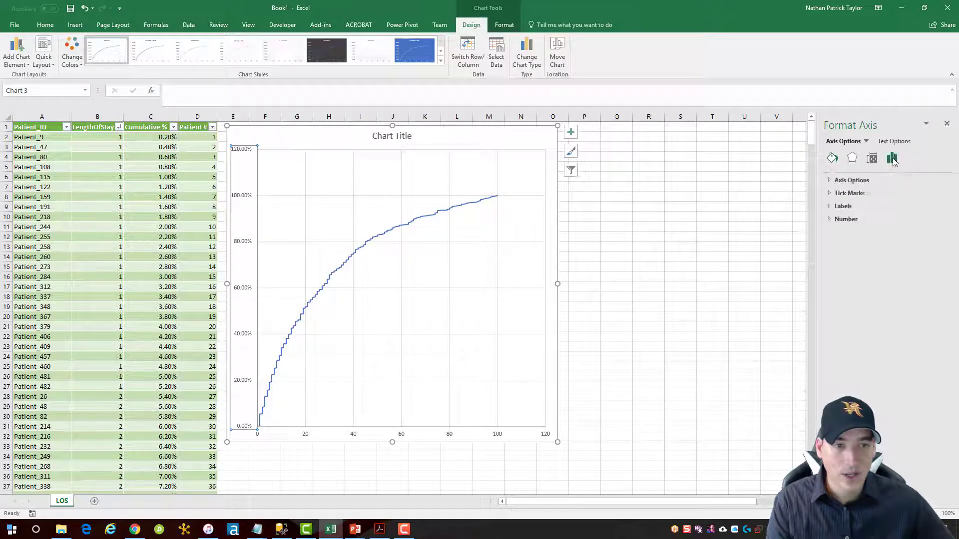
pyautogui.click(832, 180)
pyautogui.moveTo(896, 219); pyautogui.dragTo(865, 221)
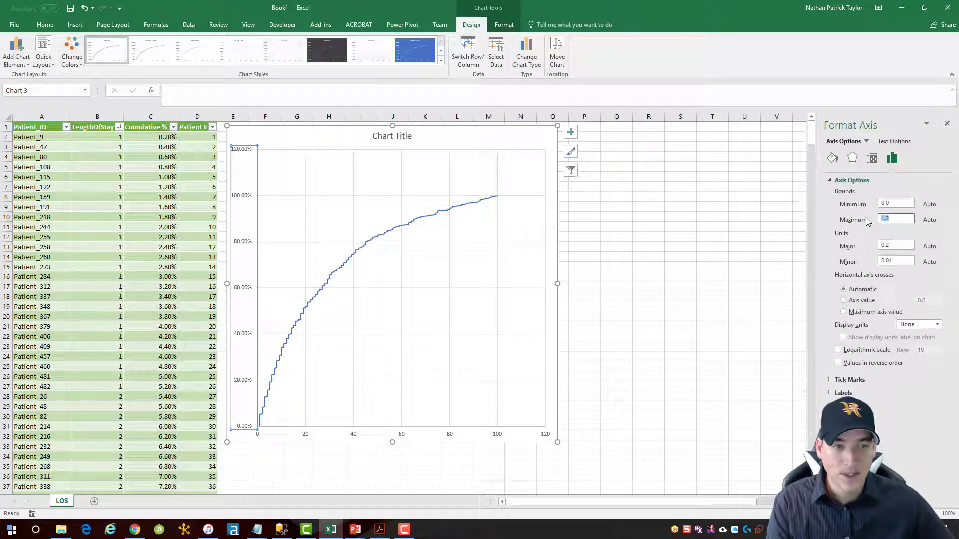
pyautogui.write('1.0')
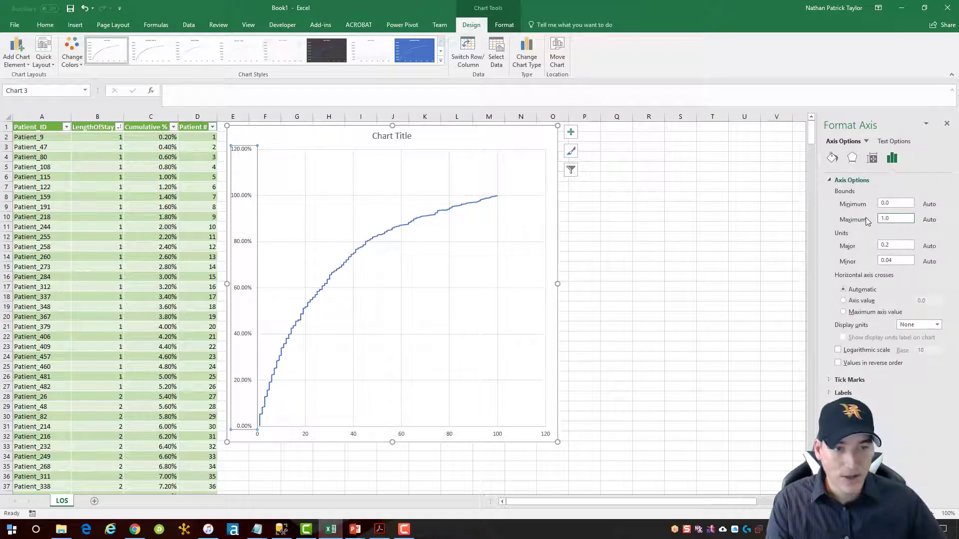
pyautogui.press('Return')
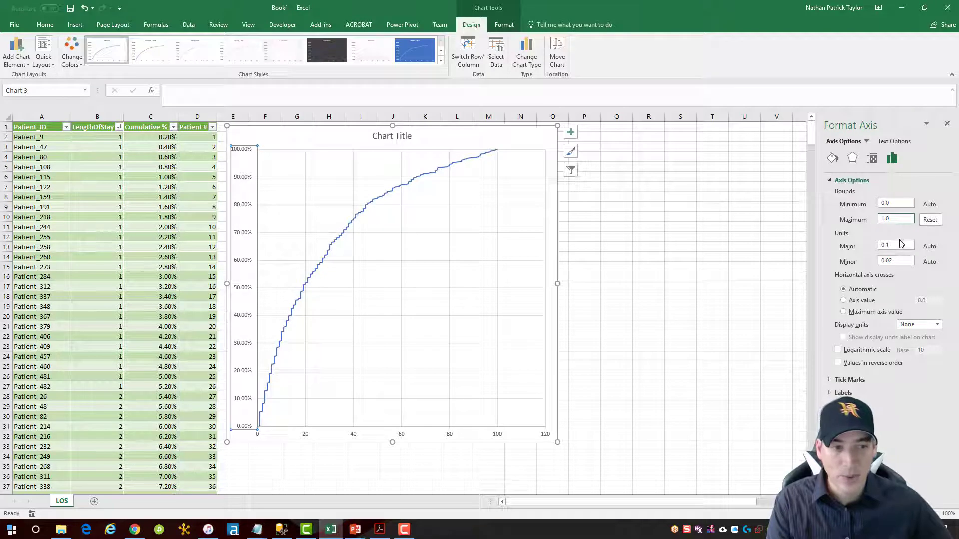
pyautogui.click(831, 180)
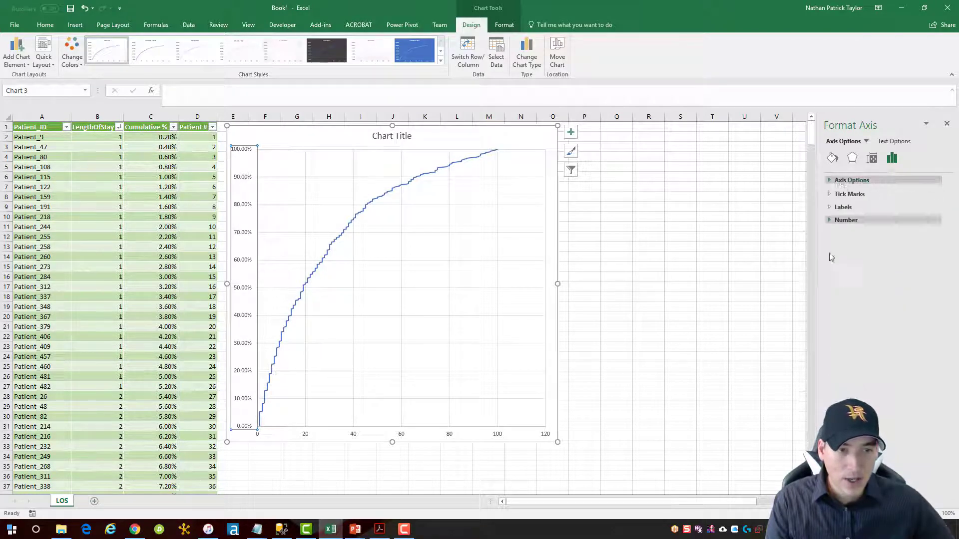
# Set the vertical axis number format to 0 decimal places.
pyautogui.click(832, 220)
pyautogui.click(887, 256)
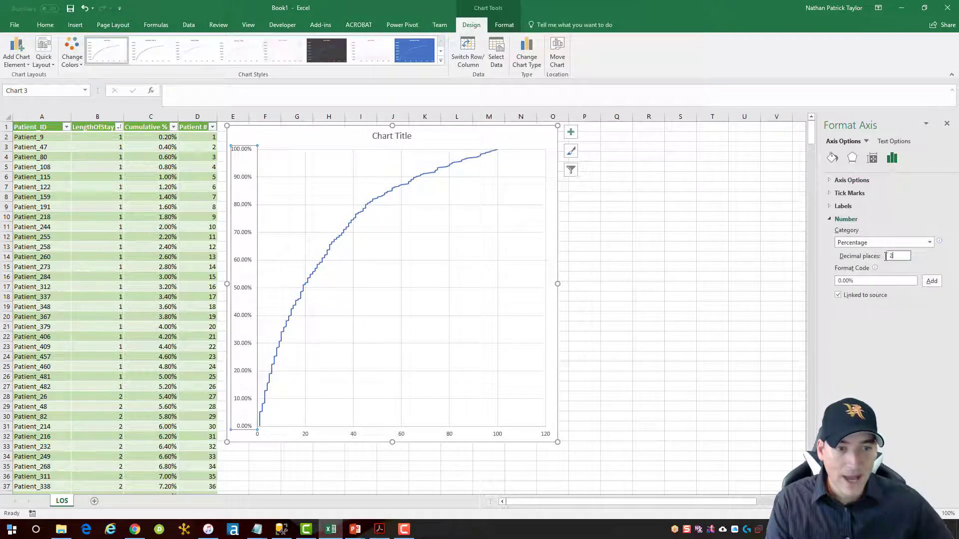
pyautogui.write('0')
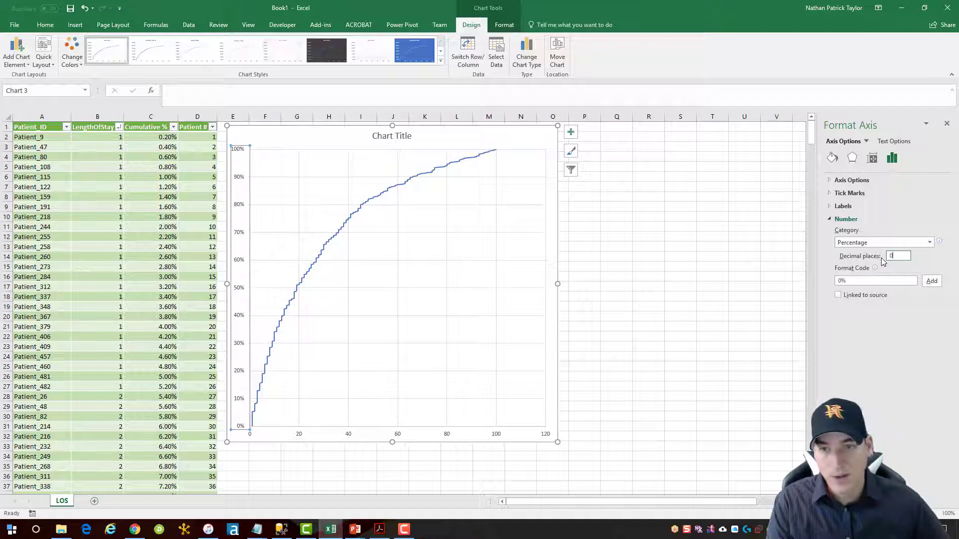
pyautogui.click(831, 219)
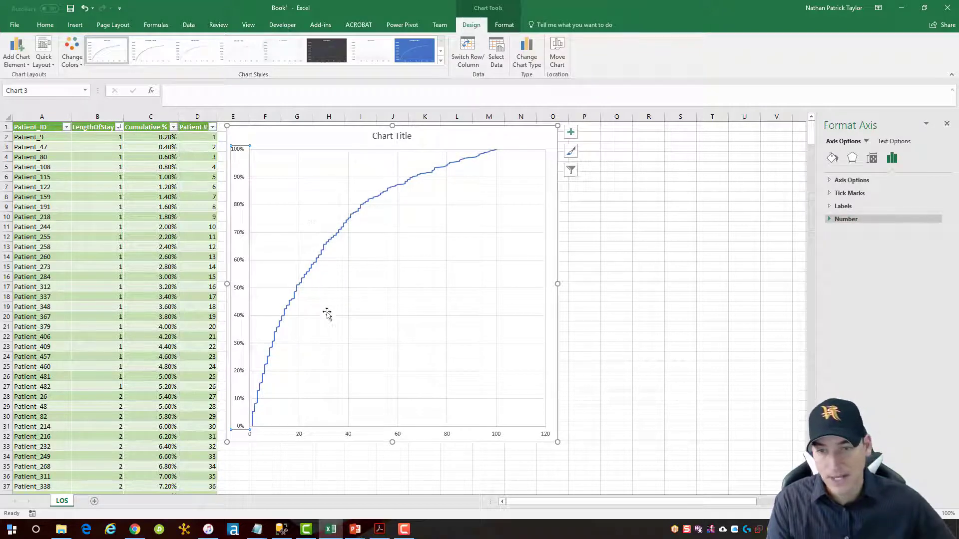
# Set the horizontal axis maximum to 100 and major unit to 5, then widen the chart to column P.
pyautogui.click(349, 439)
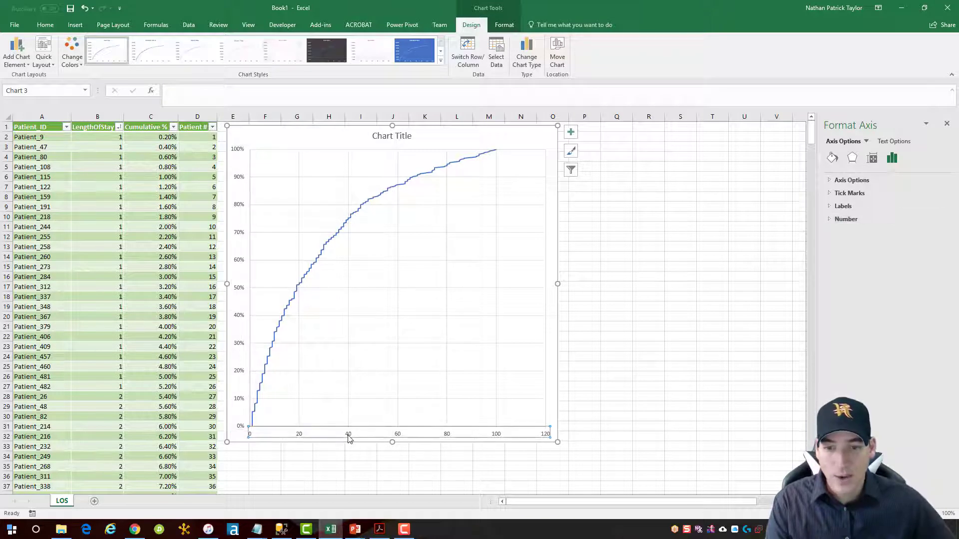
pyautogui.click(831, 219)
pyautogui.click(831, 219)
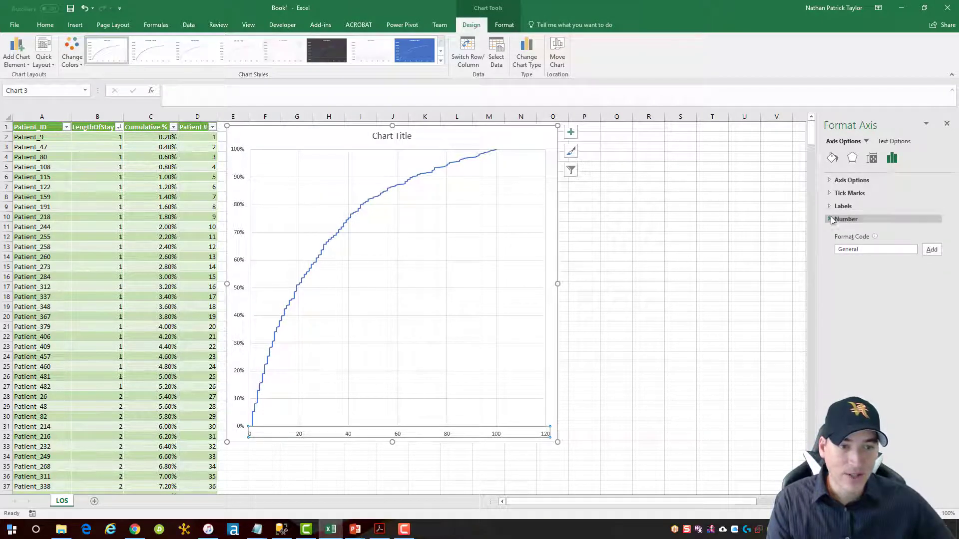
pyautogui.click(830, 181)
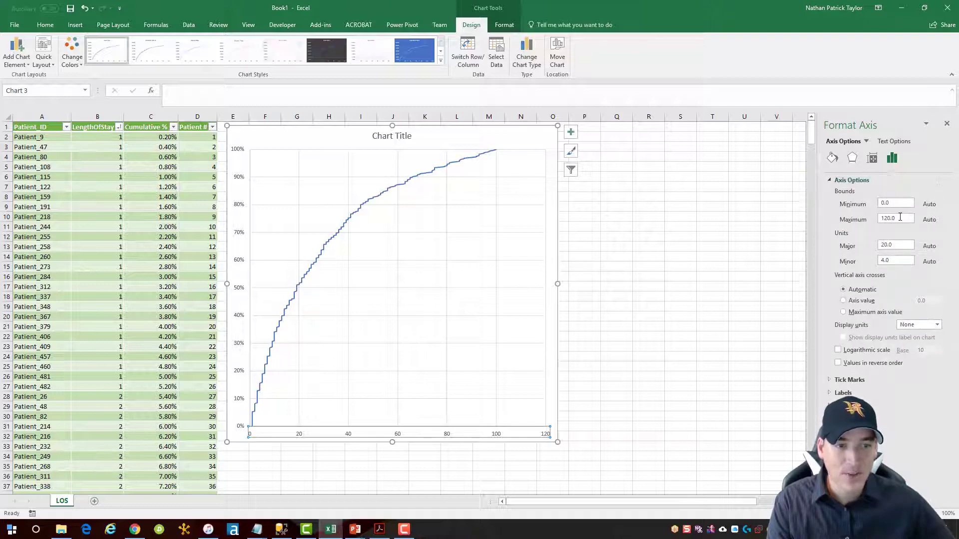
pyautogui.moveTo(900, 218); pyautogui.dragTo(880, 218)
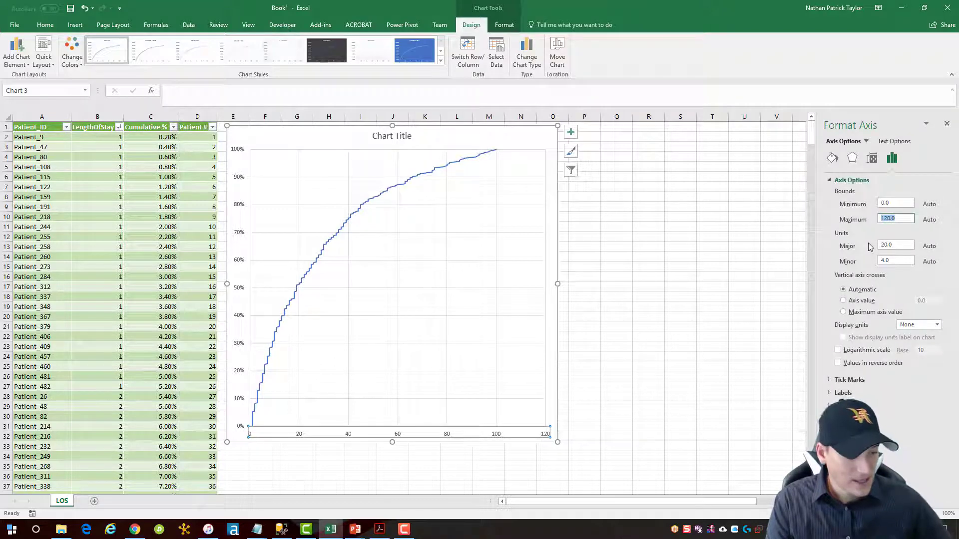
pyautogui.write('1')
pyautogui.press('Return')
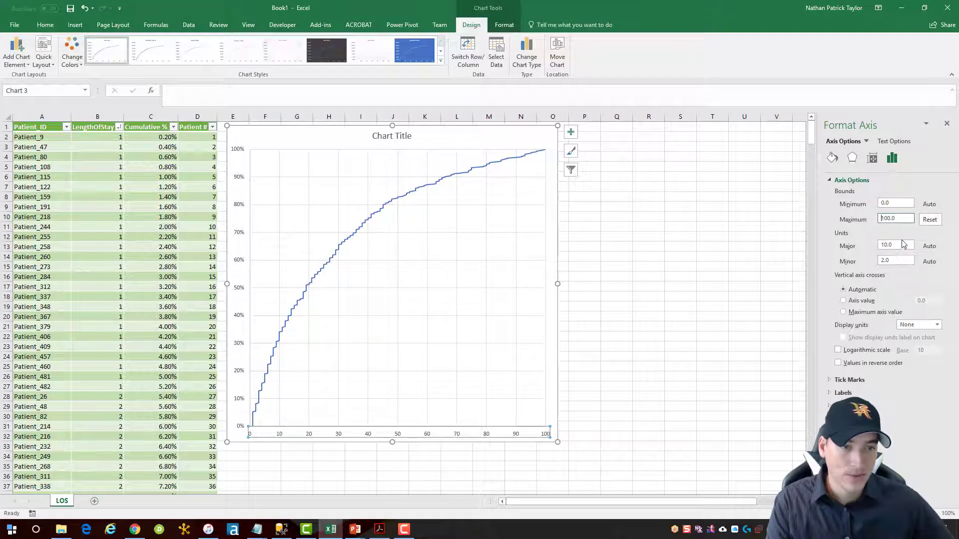
pyautogui.click(883, 245)
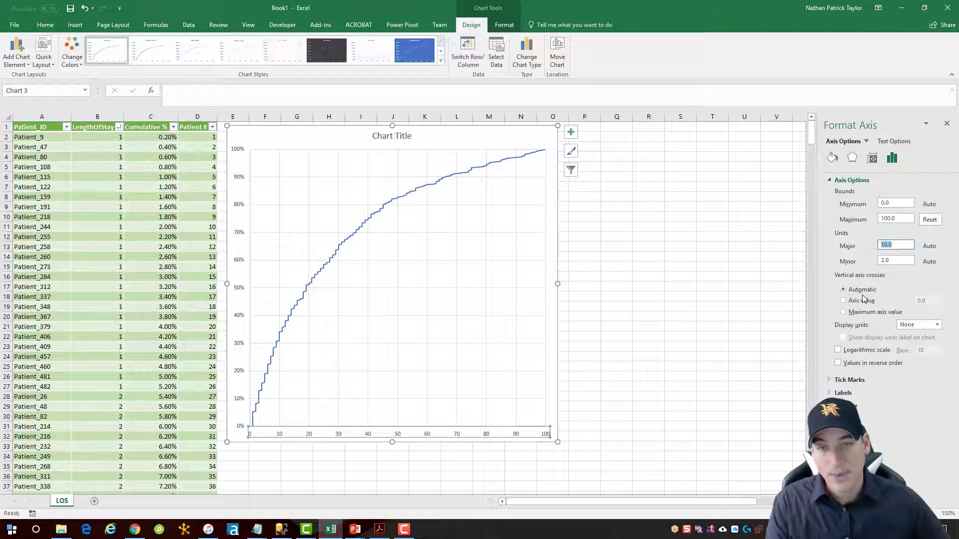
pyautogui.write('5')
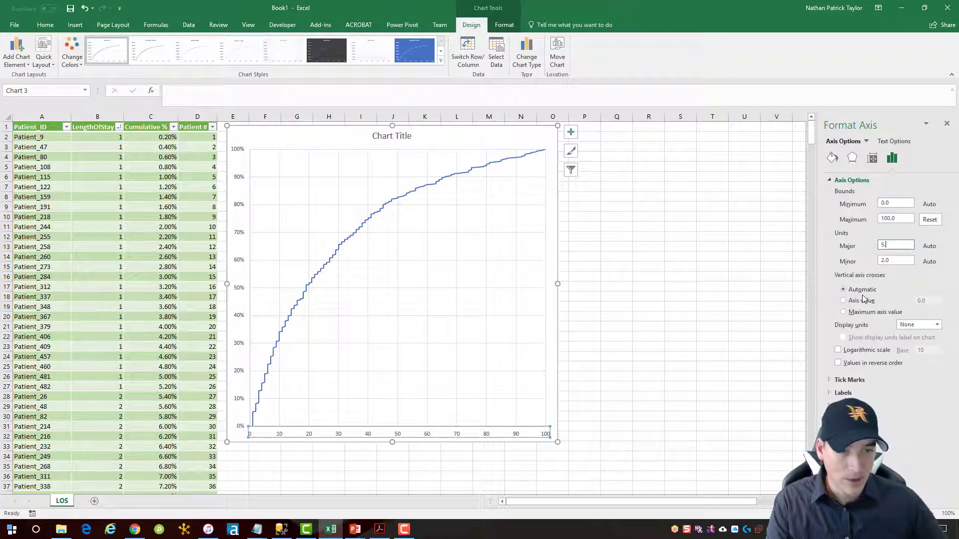
pyautogui.press('Return')
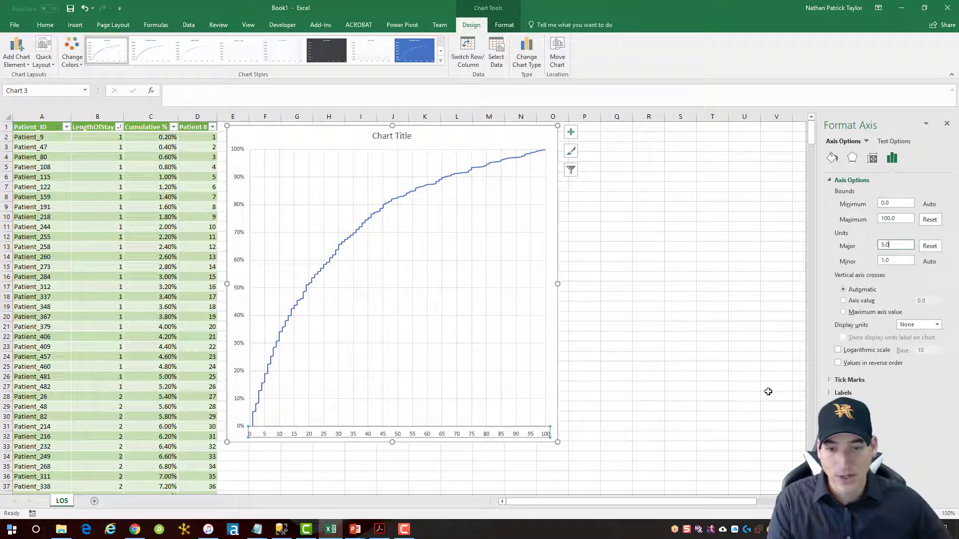
pyautogui.moveTo(557, 283); pyautogui.dragTo(601, 284)
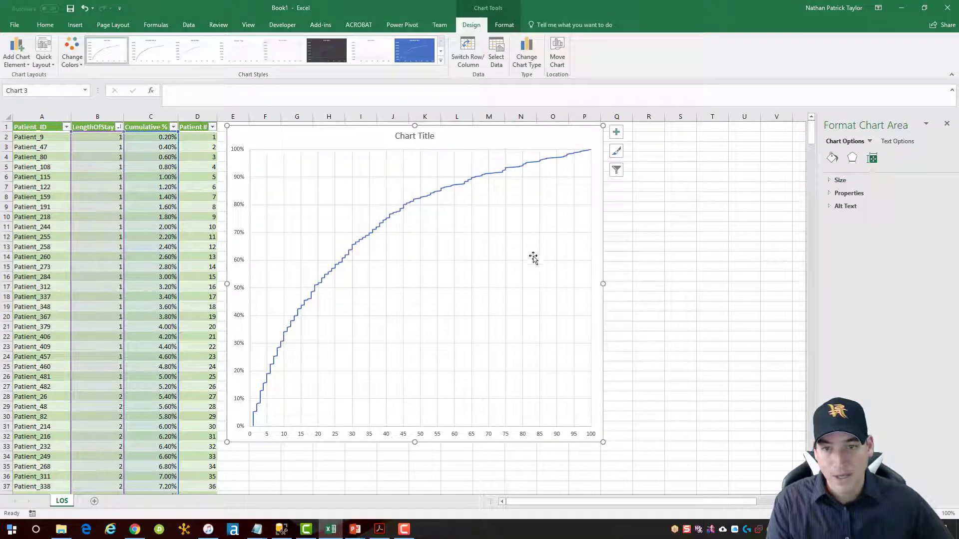
# Replace the Chart Title placeholder with 'Cumulative Distribution of LOS'.
pyautogui.click(414, 137)
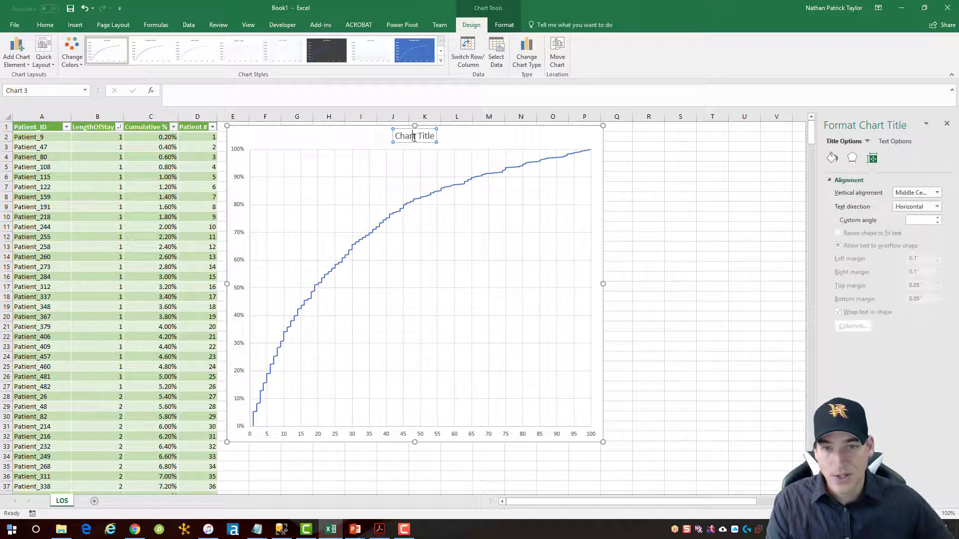
pyautogui.hotkey('ctrl', 'a')
pyautogui.write('Cumu')
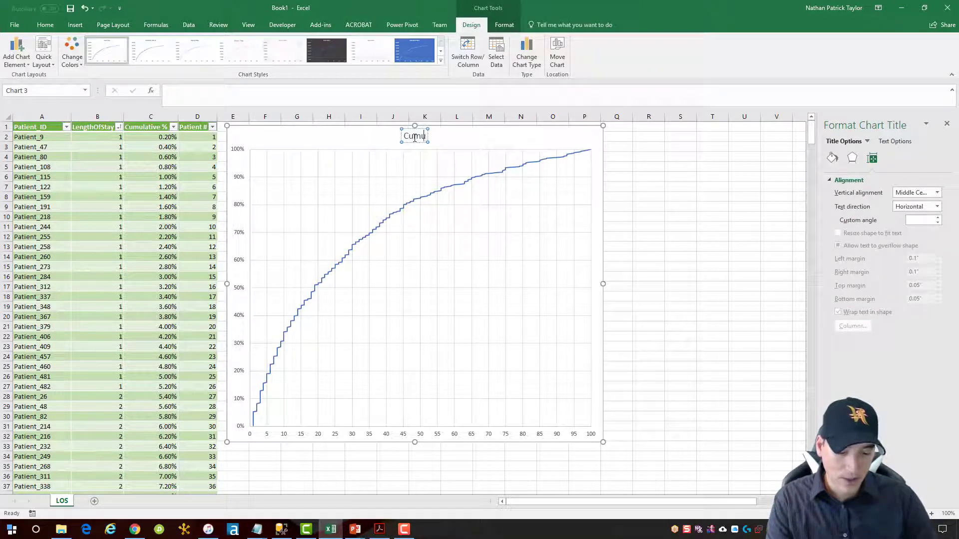
pyautogui.write('lative')
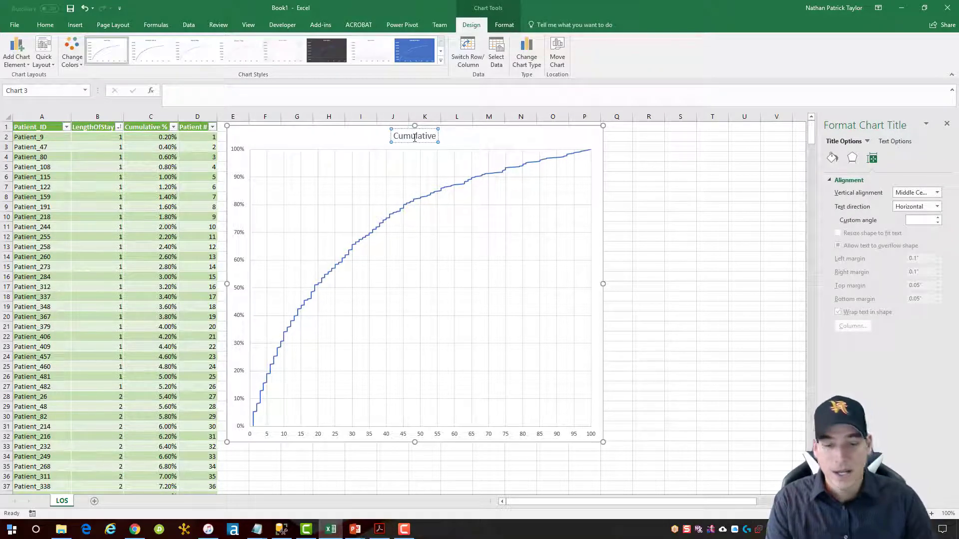
pyautogui.write(' Distri')
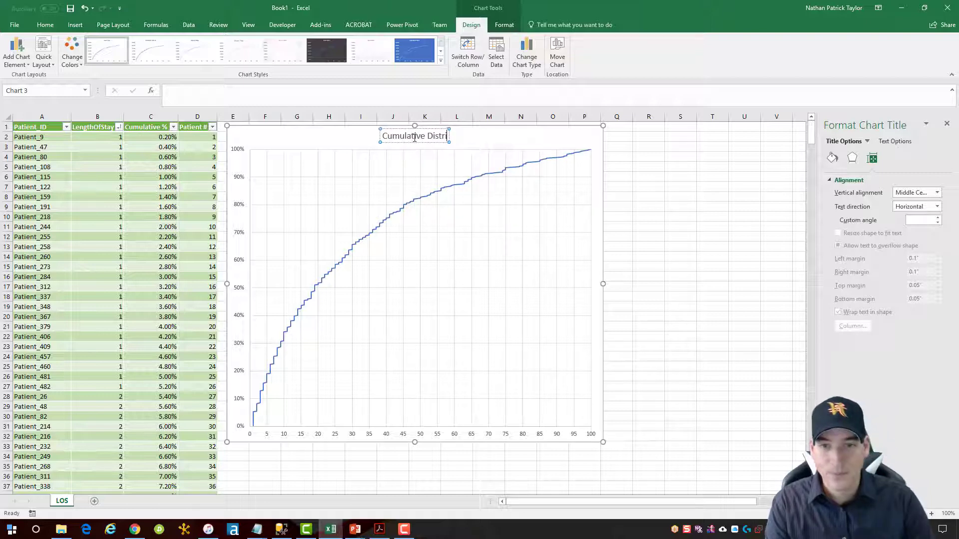
pyautogui.write('bution')
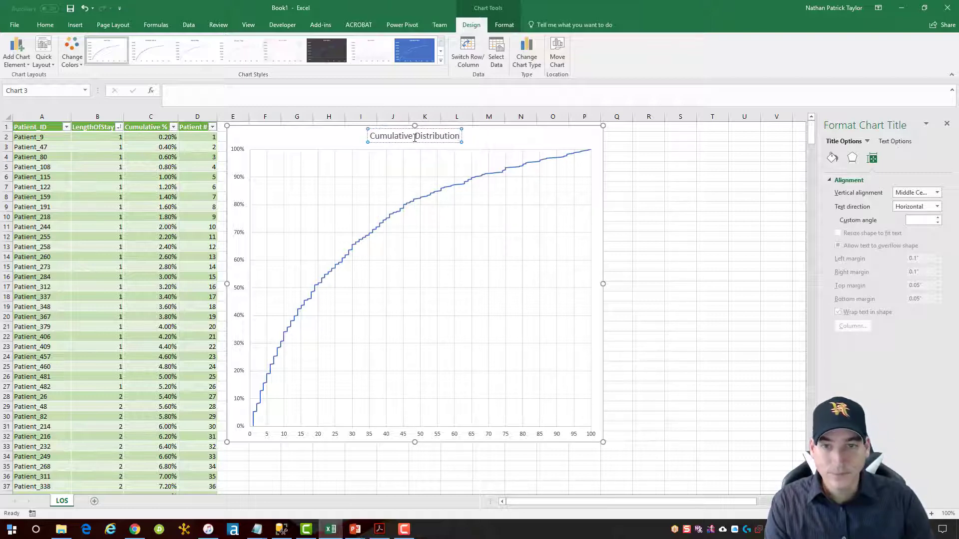
pyautogui.write(' of L')
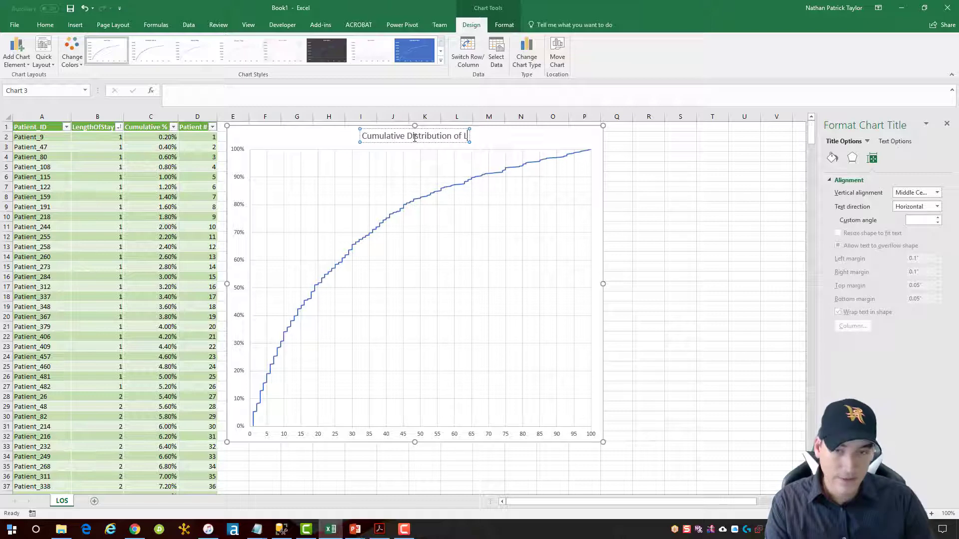
pyautogui.write('OS')
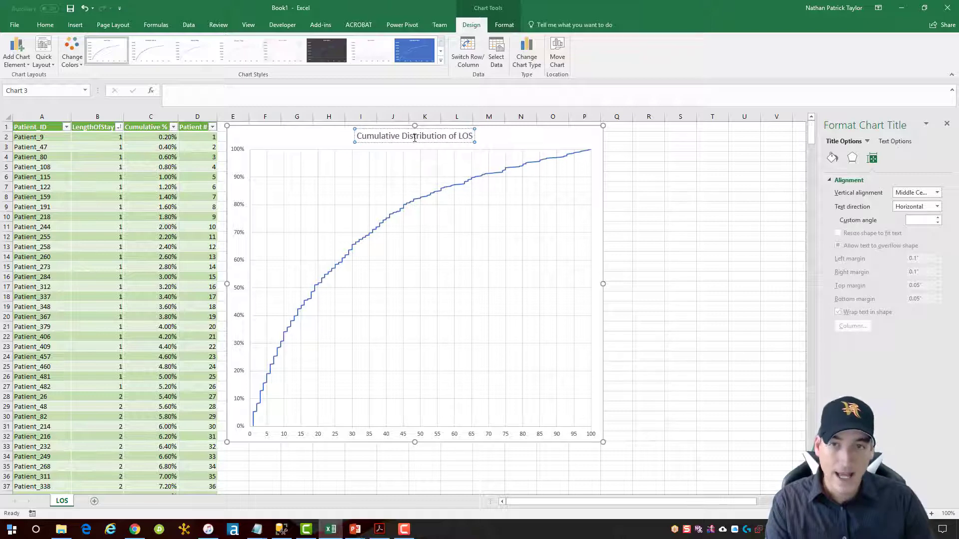
pyautogui.click(503, 137)
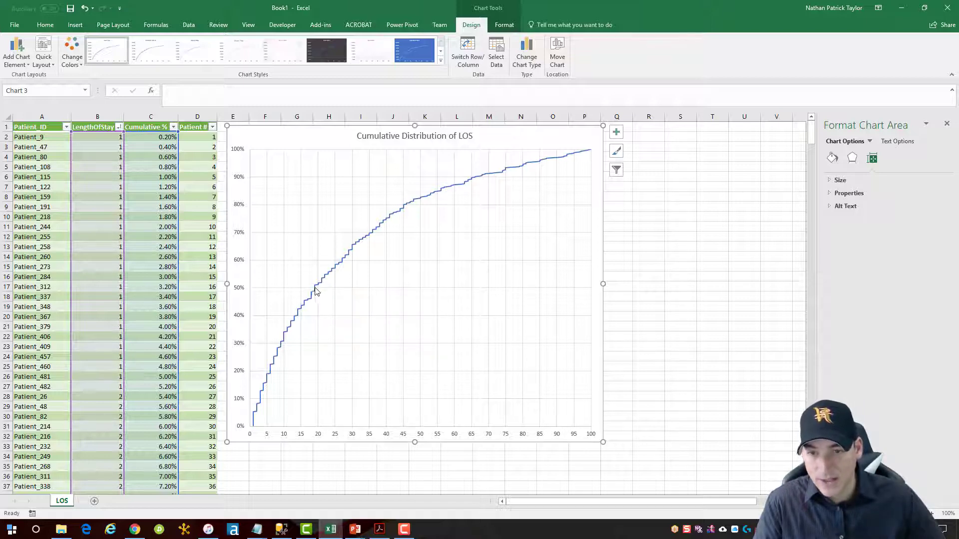
pyautogui.moveTo(315, 291)
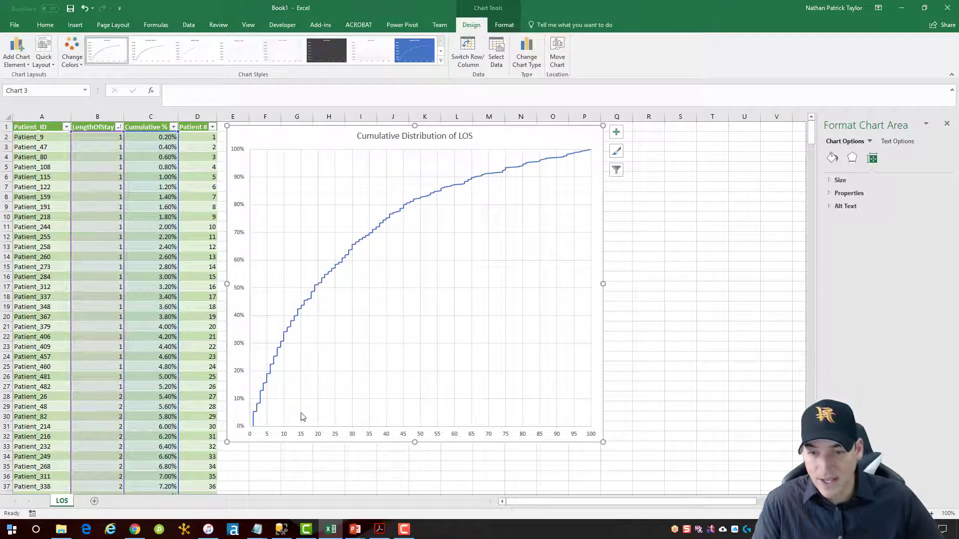
pyautogui.moveTo(301, 311)
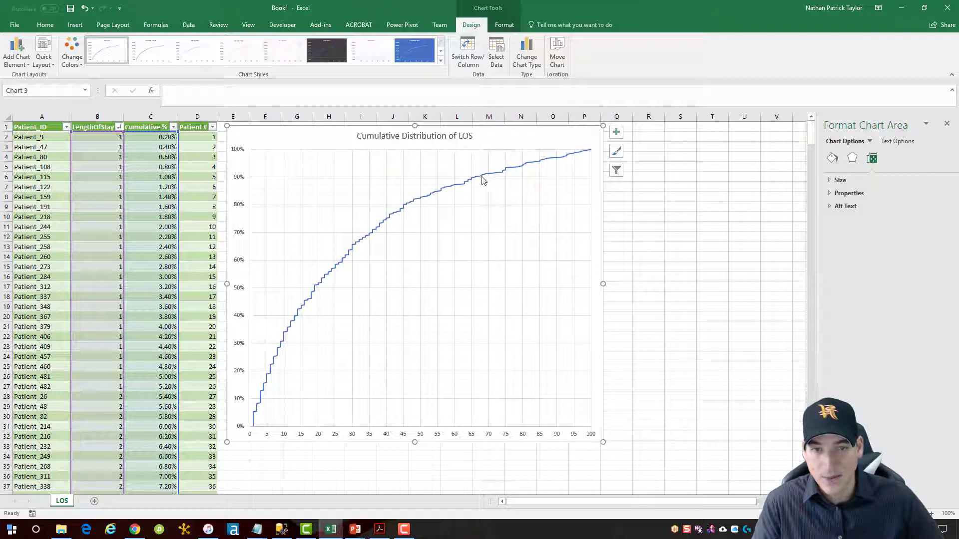
pyautogui.moveTo(472, 178)
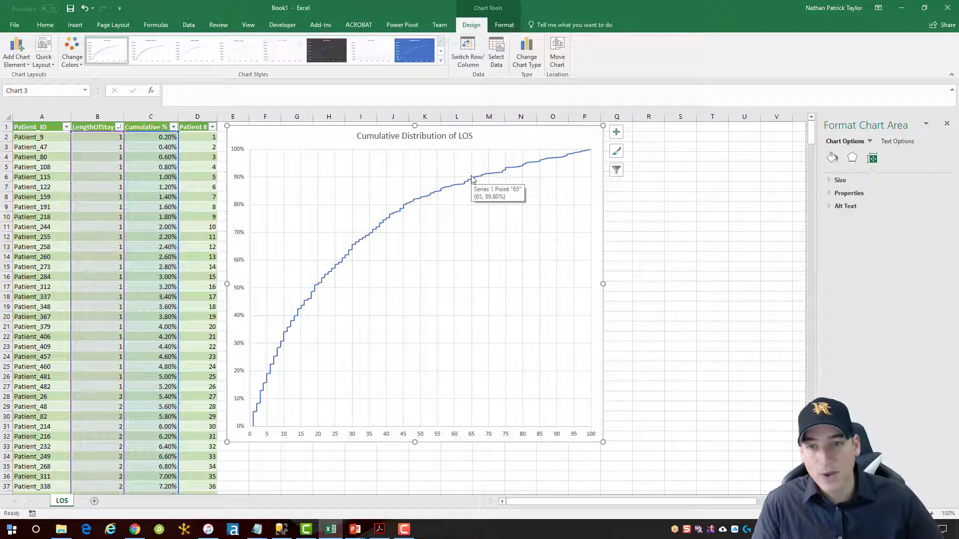